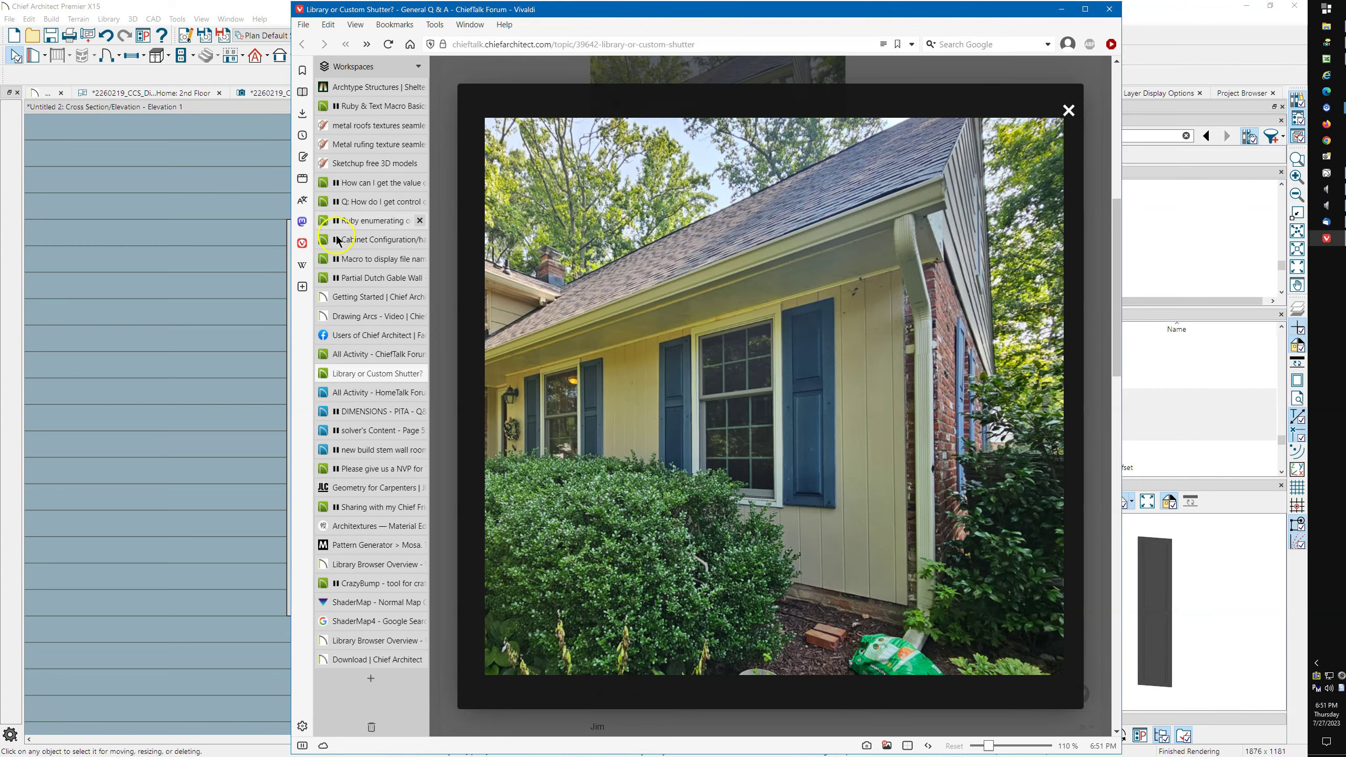
# Step: Bring Chief Architect forward to the elevation of the window with its two shutters
pyautogui.click(273, 7)
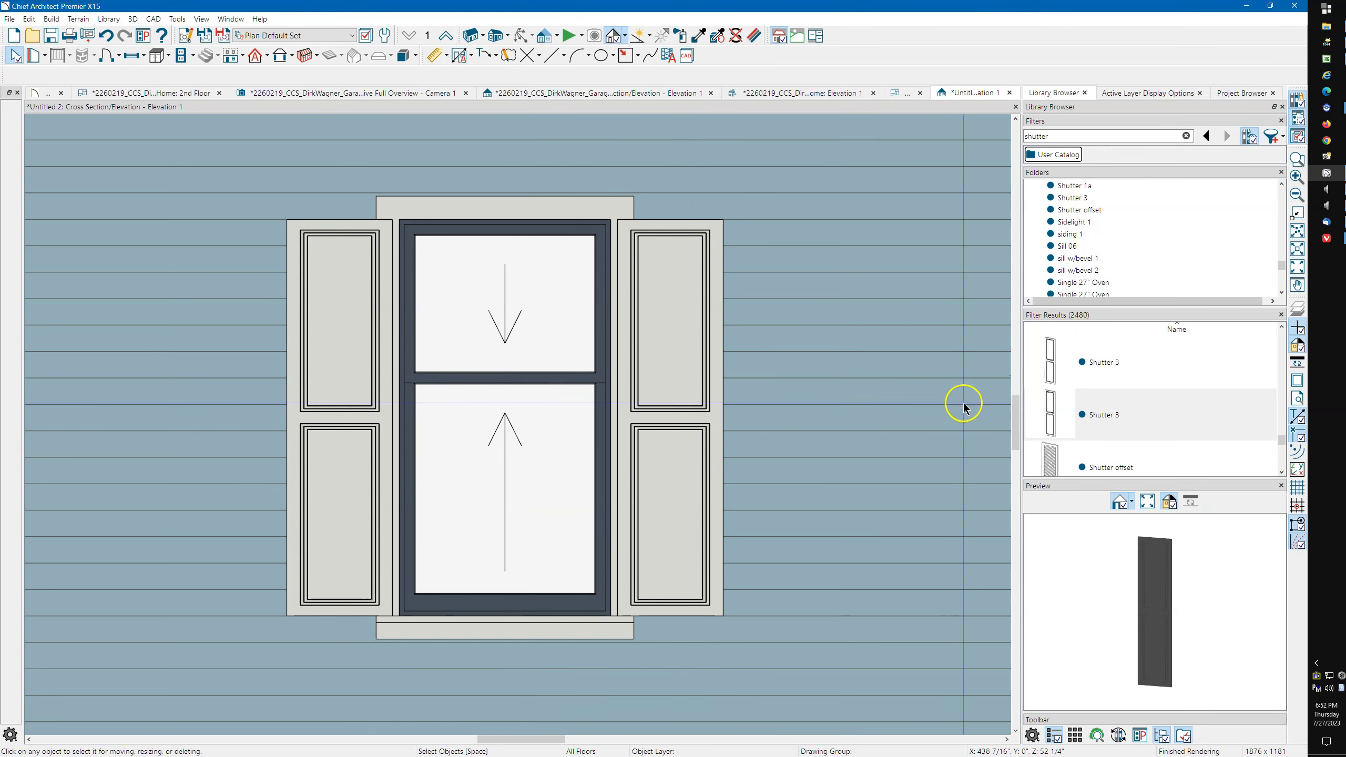
# Step: Place a Shutter 3 from the library to the right of the window
pyautogui.click(1102, 422)
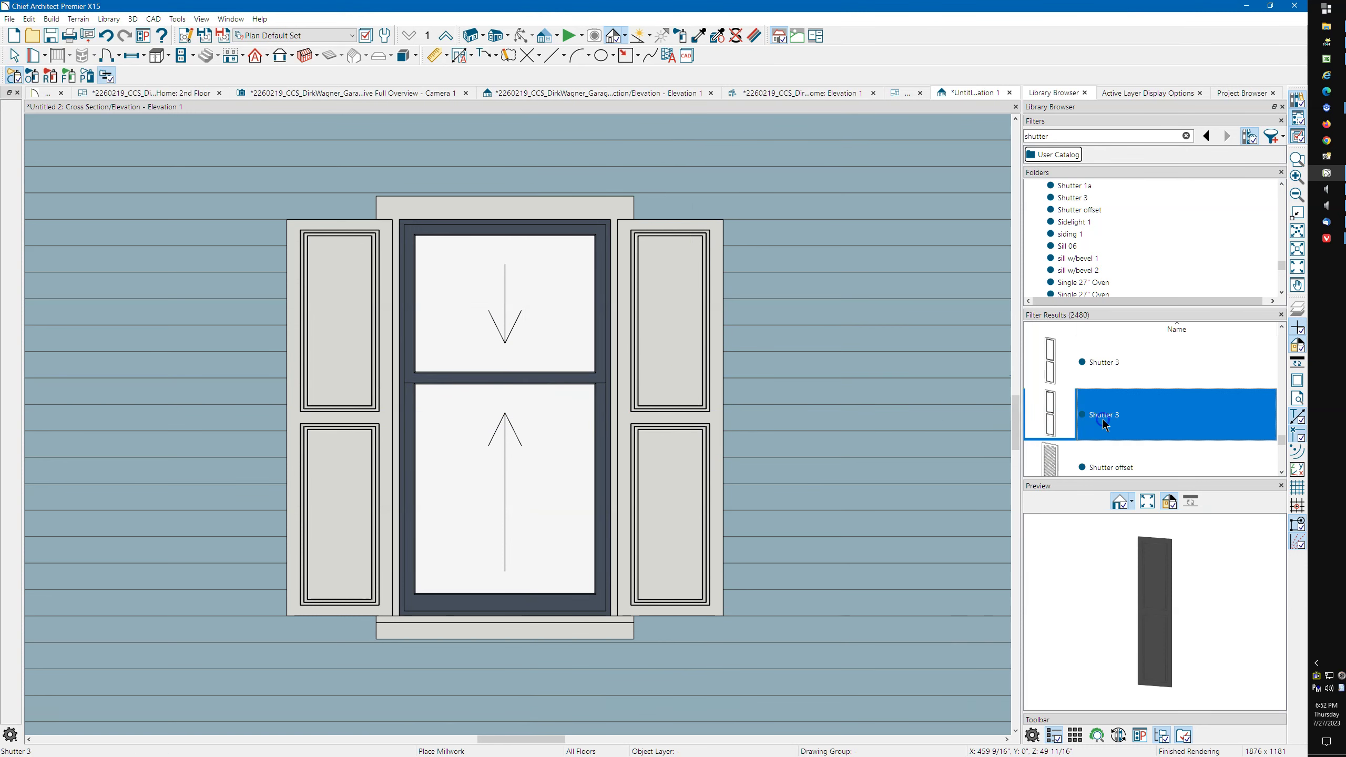
pyautogui.click(822, 409)
pyautogui.scroll(-1, 456, 292)
pyautogui.scroll(-1, 456, 291)
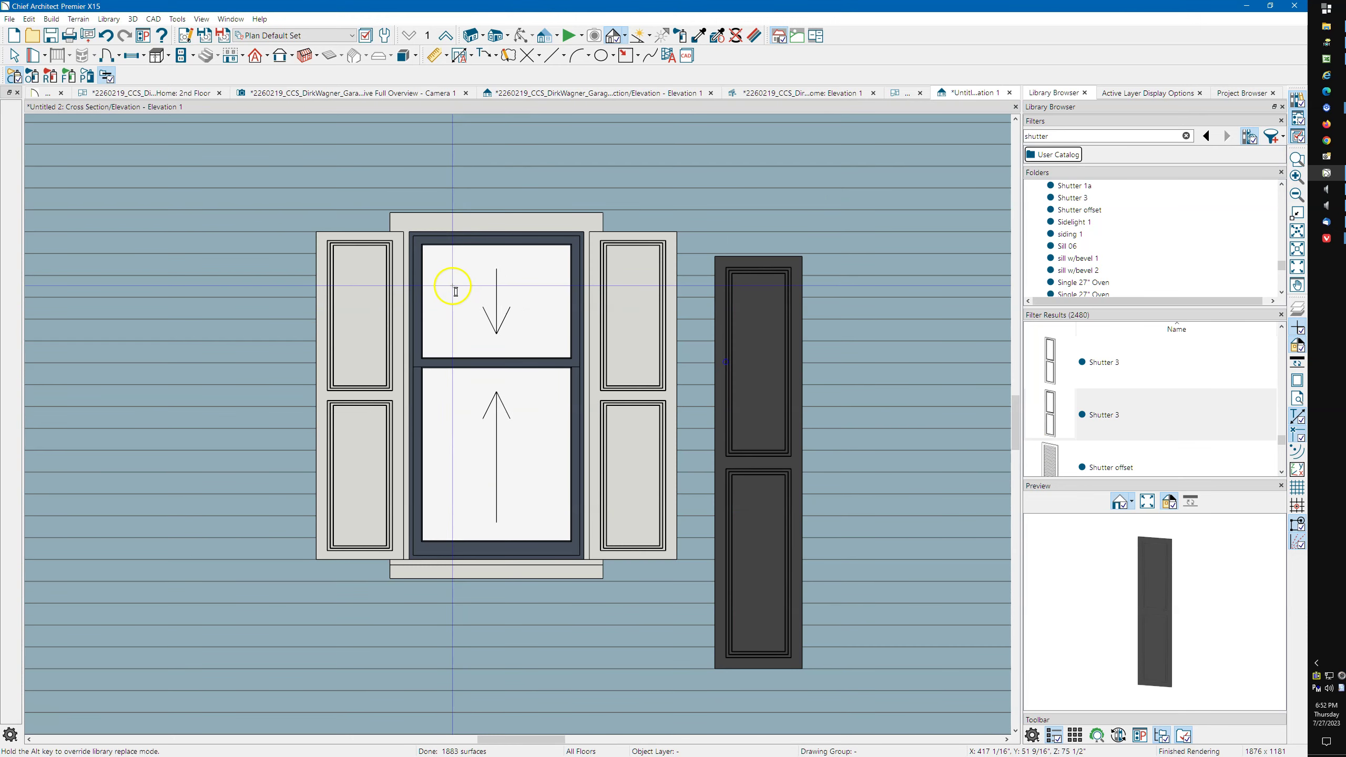
pyautogui.press('Escape')
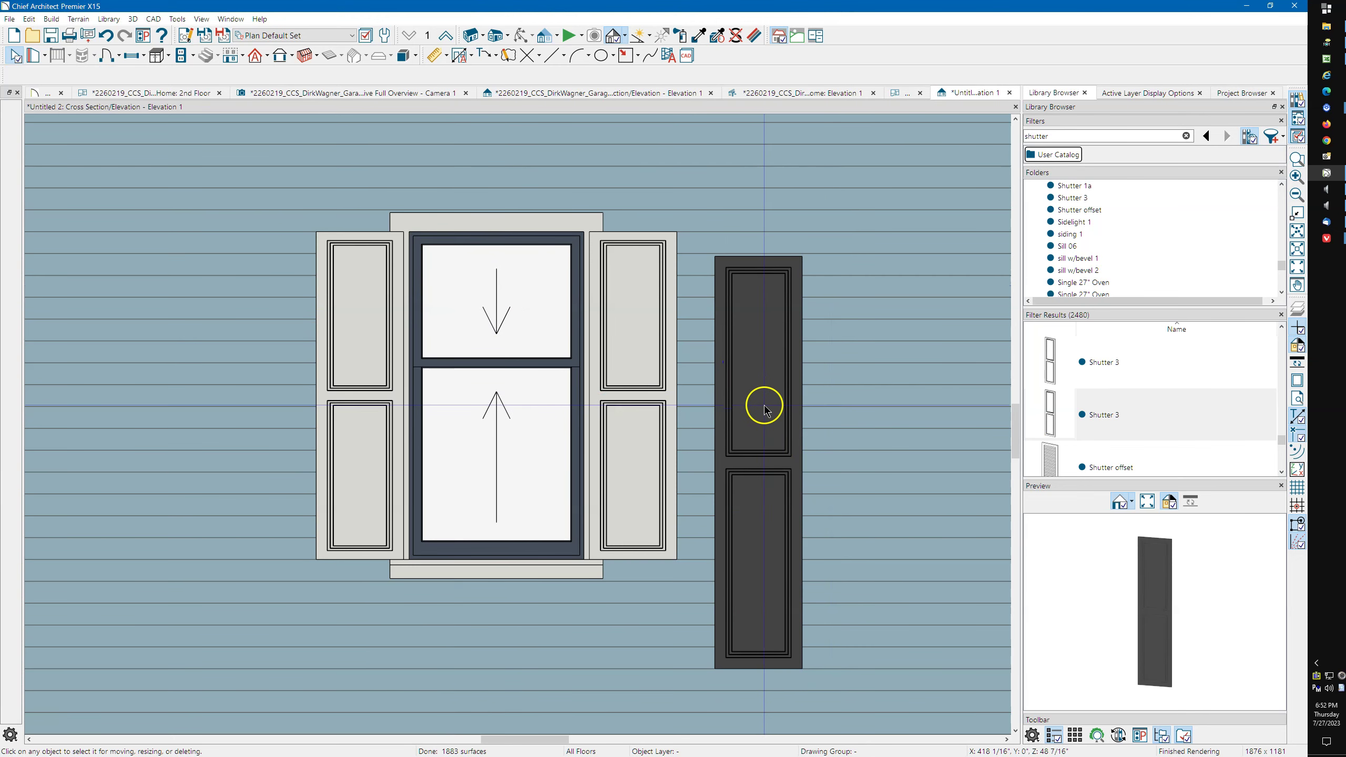
# Step: Open the placed shutter's specifications and enable height stretch planes 1 and 2
pyautogui.rightClick(764, 405)
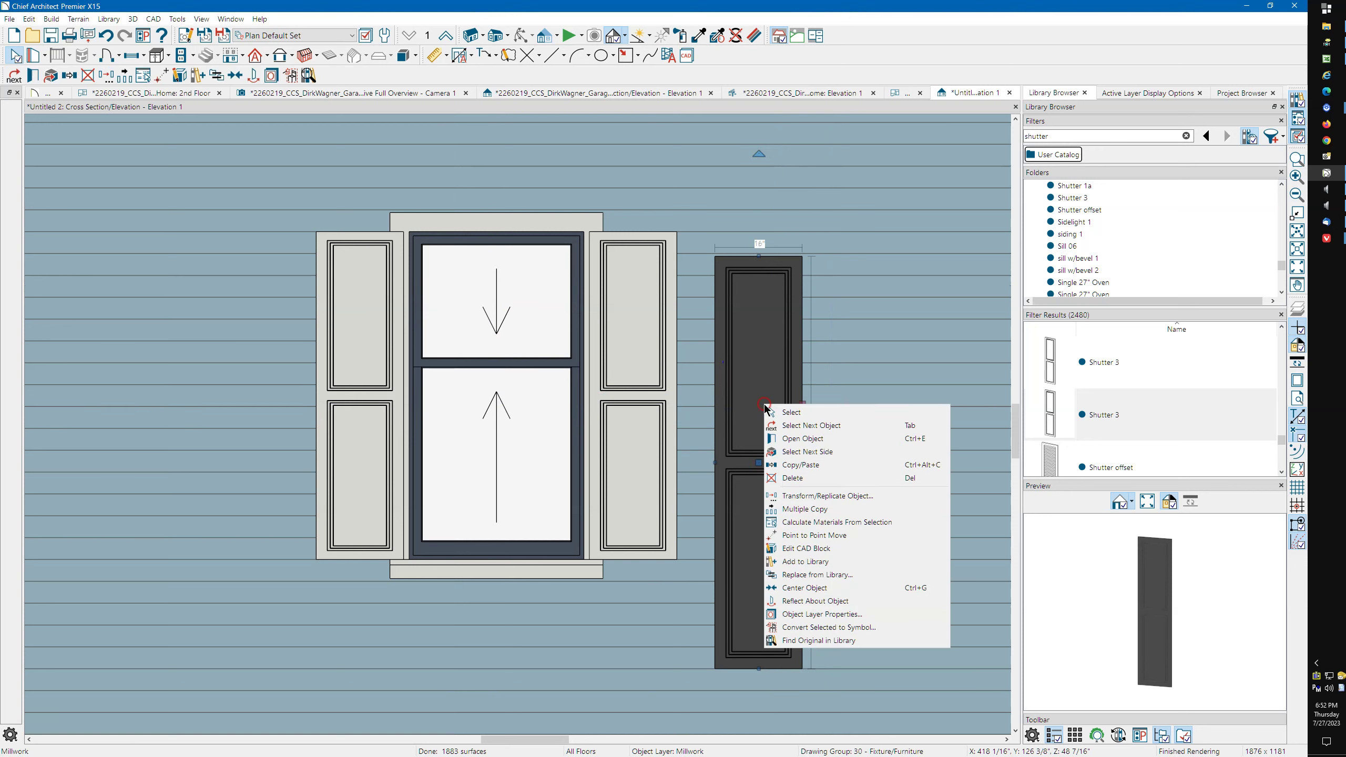
pyautogui.click(832, 438)
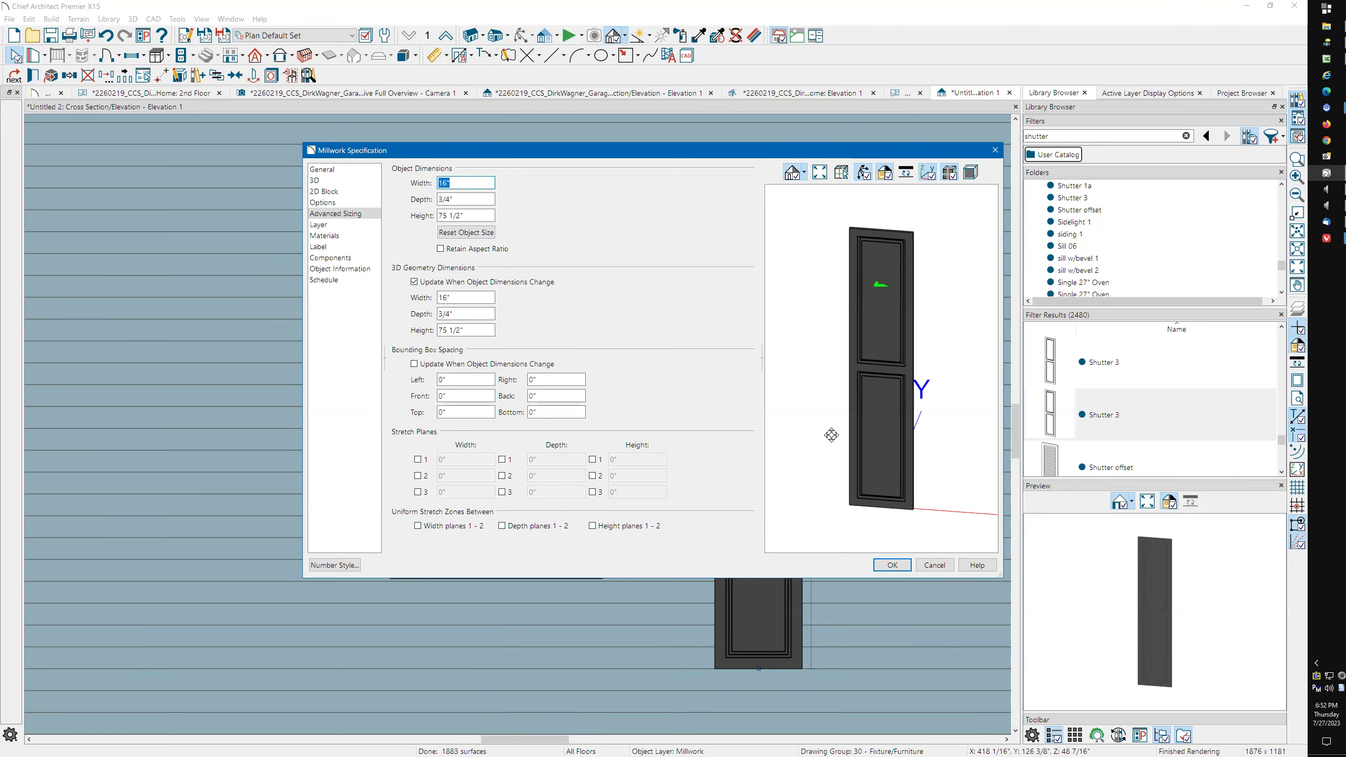
pyautogui.moveTo(842, 444); pyautogui.dragTo(924, 407)
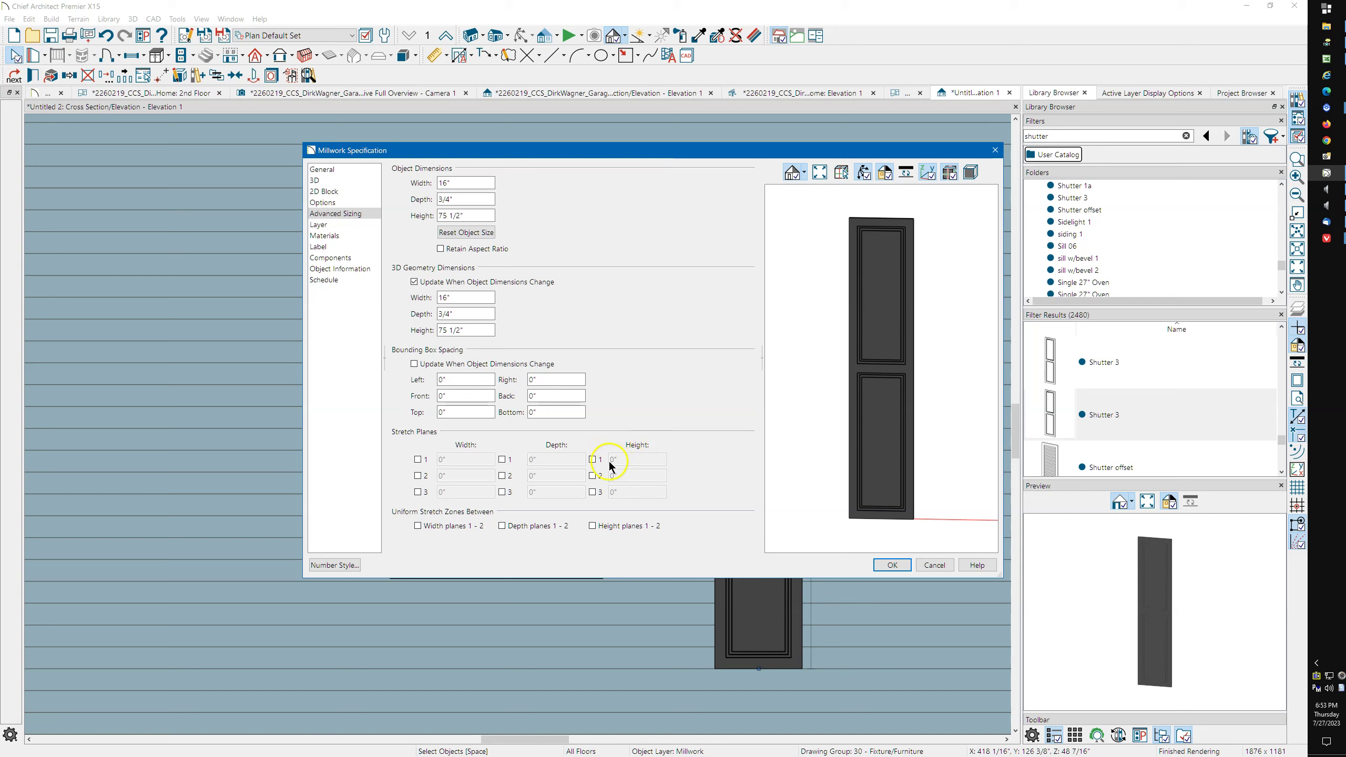
pyautogui.click(602, 479)
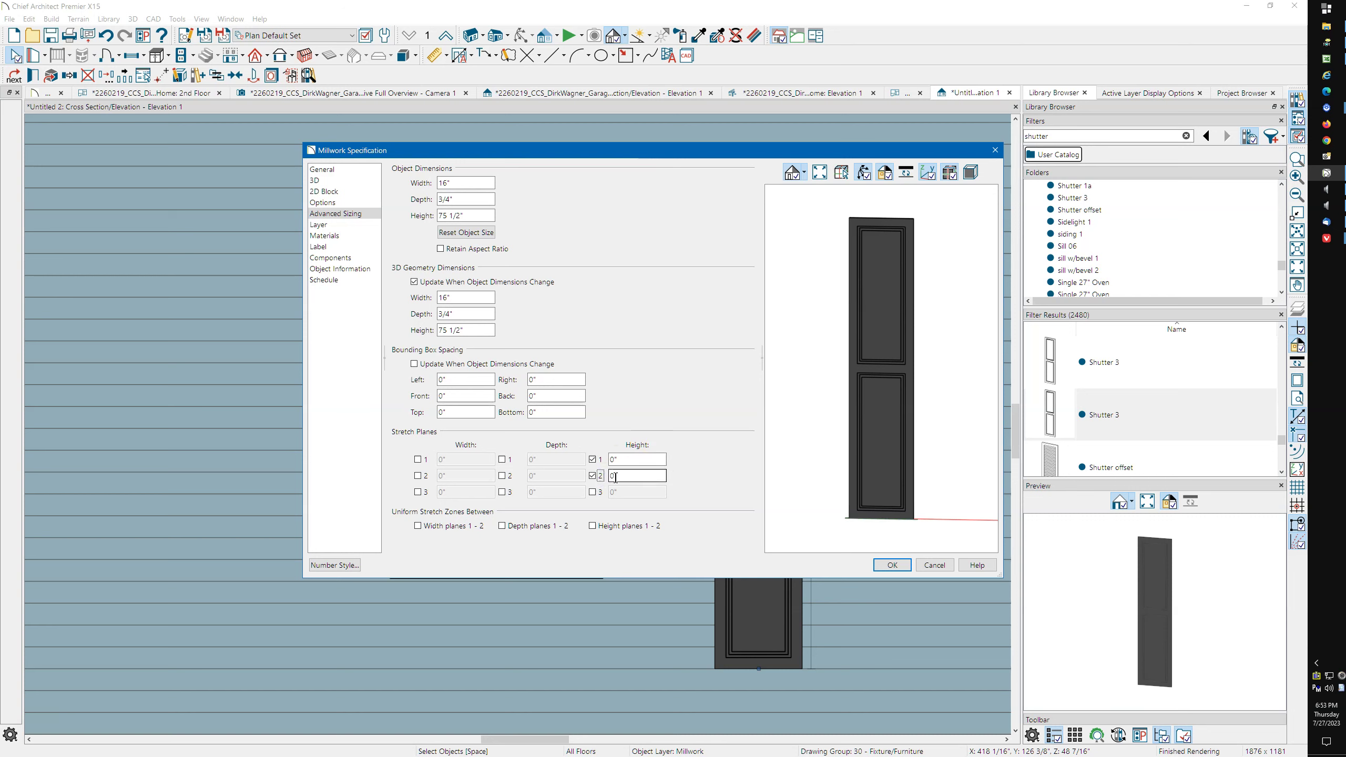
pyautogui.click(623, 478)
# Step: Set the shutter's height stretch planes to 10" and 48" and apply them
pyautogui.click(173, 508)
pyautogui.write('10')
pyautogui.click(634, 458)
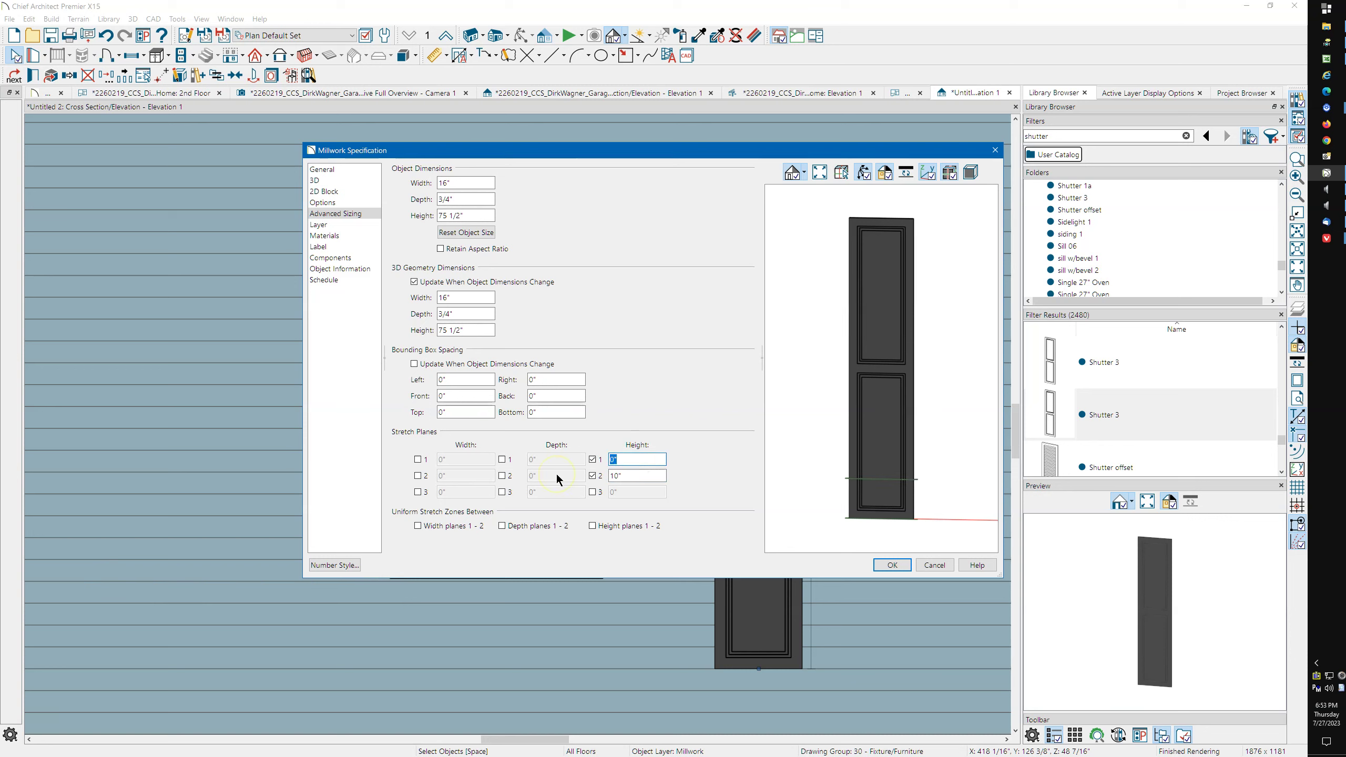
pyautogui.write('40')
pyautogui.click(650, 476)
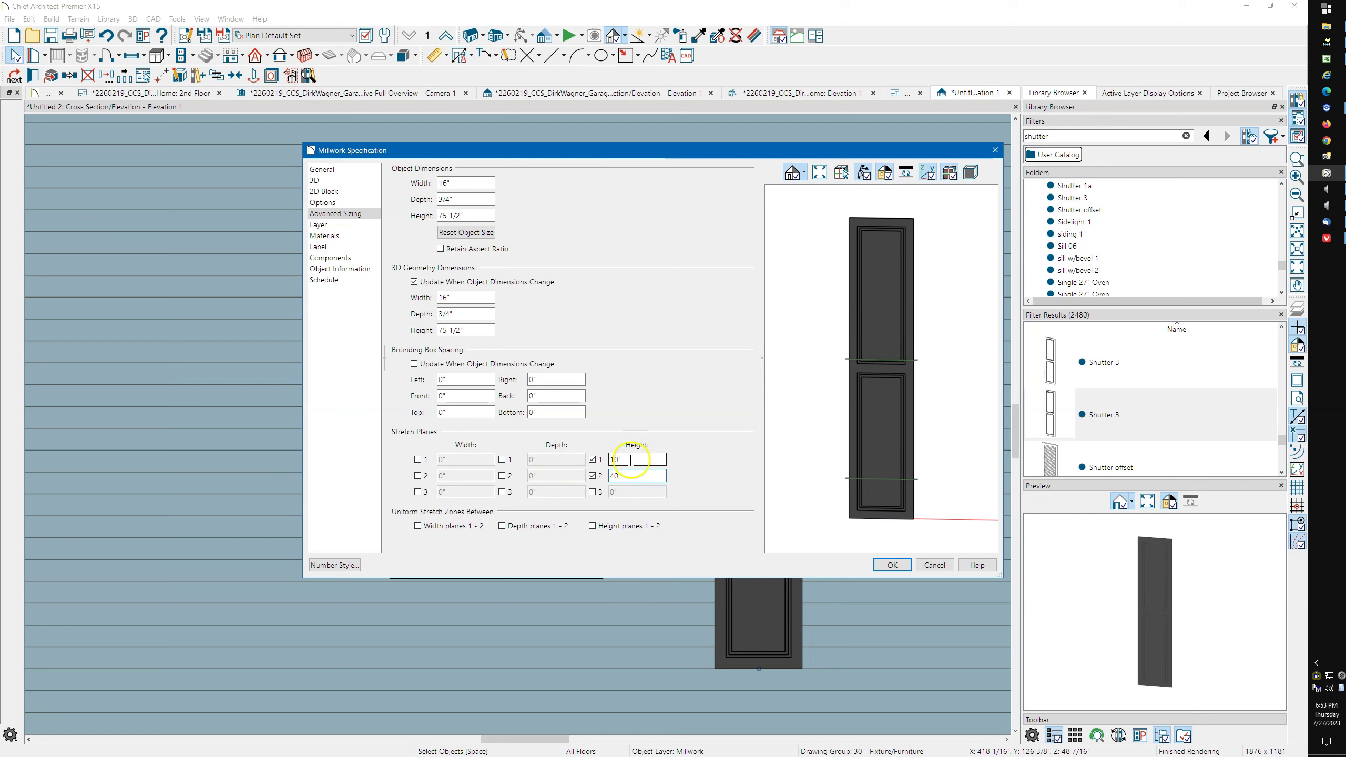
pyautogui.doubleClick(650, 477)
pyautogui.click(641, 459)
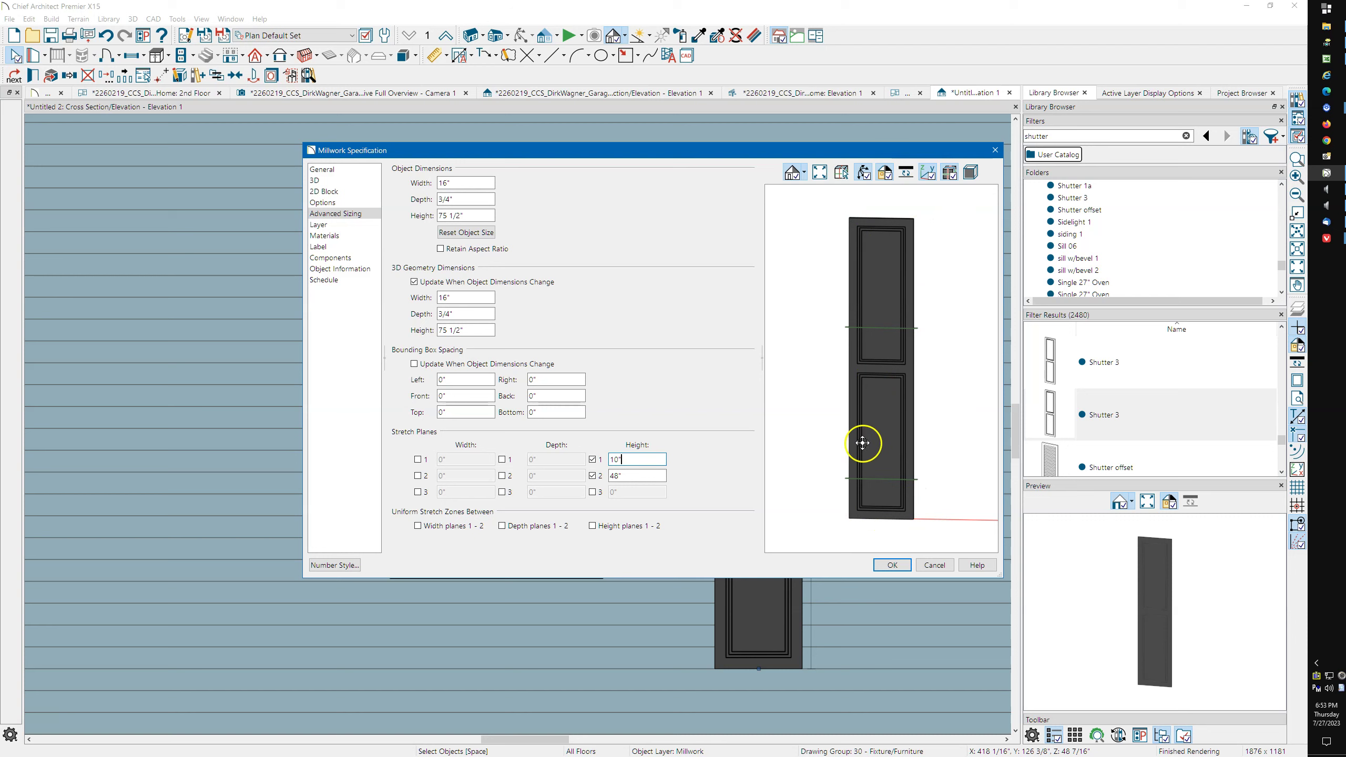
pyautogui.click(892, 565)
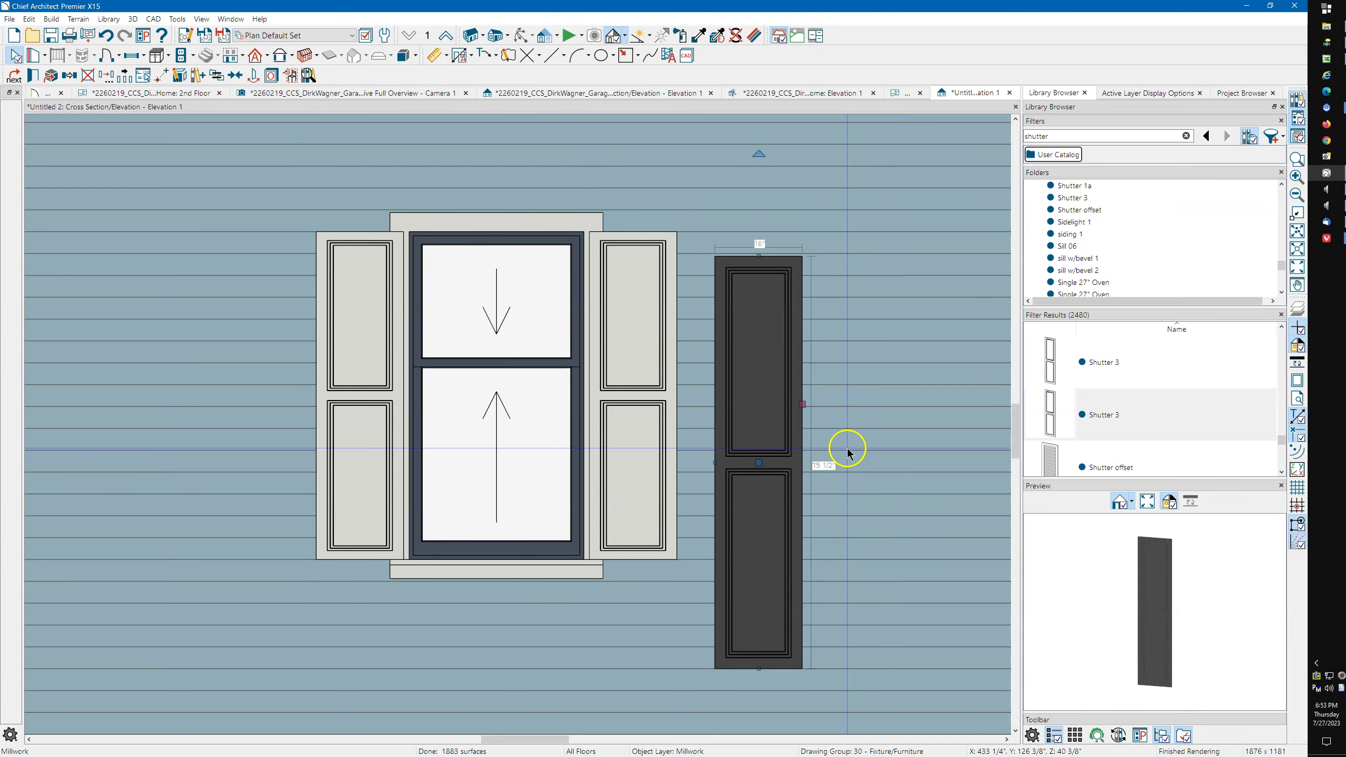
# Step: Change the standalone shutter's Object Dimensions height to 48", keeping its 16" width
pyautogui.doubleClick(759, 392)
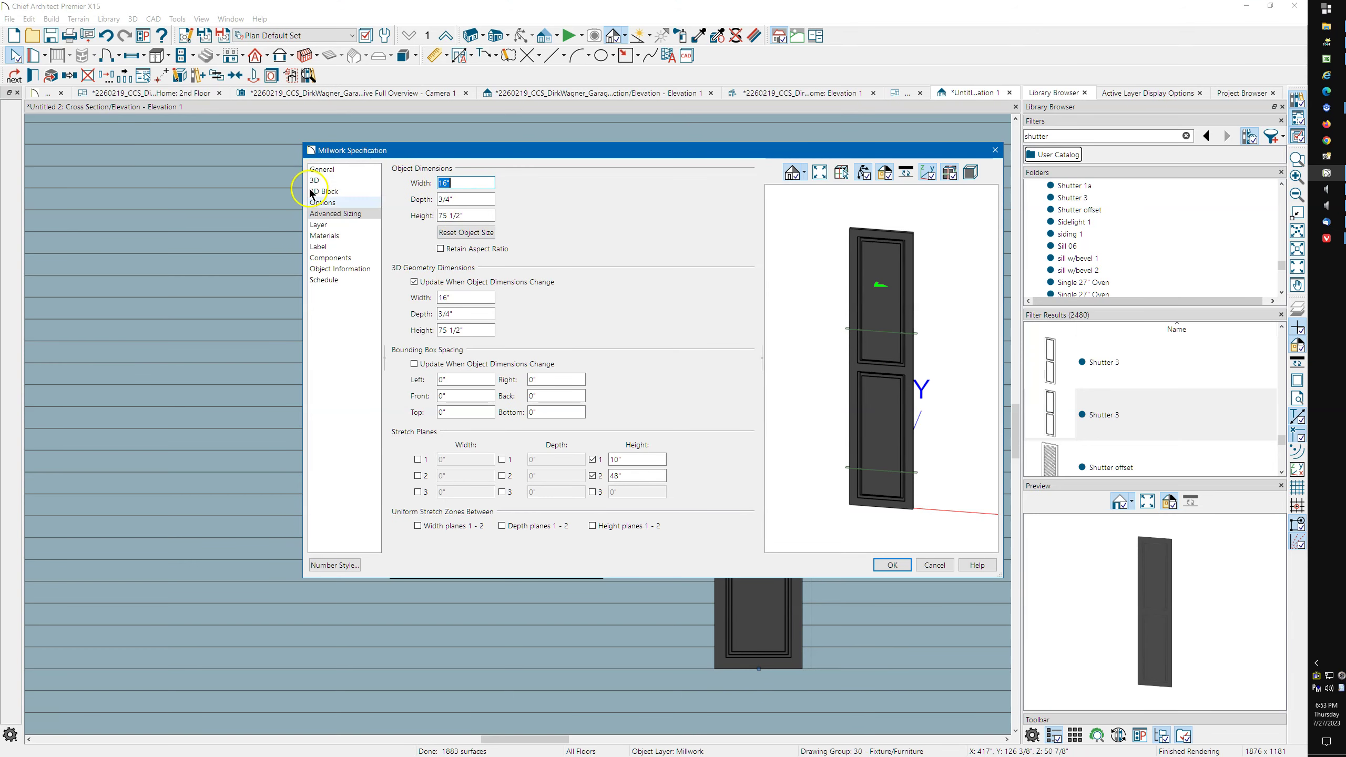
pyautogui.click(474, 214)
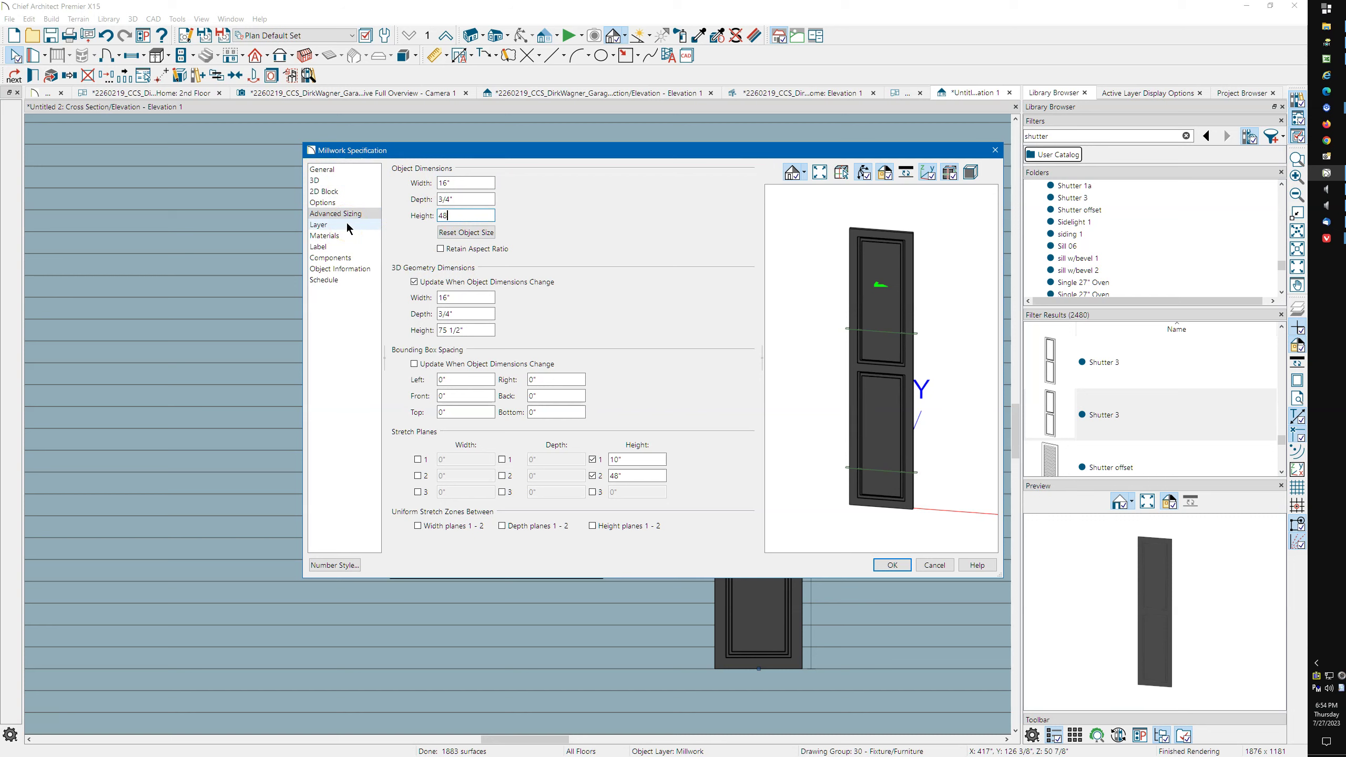
pyautogui.press('Tab')
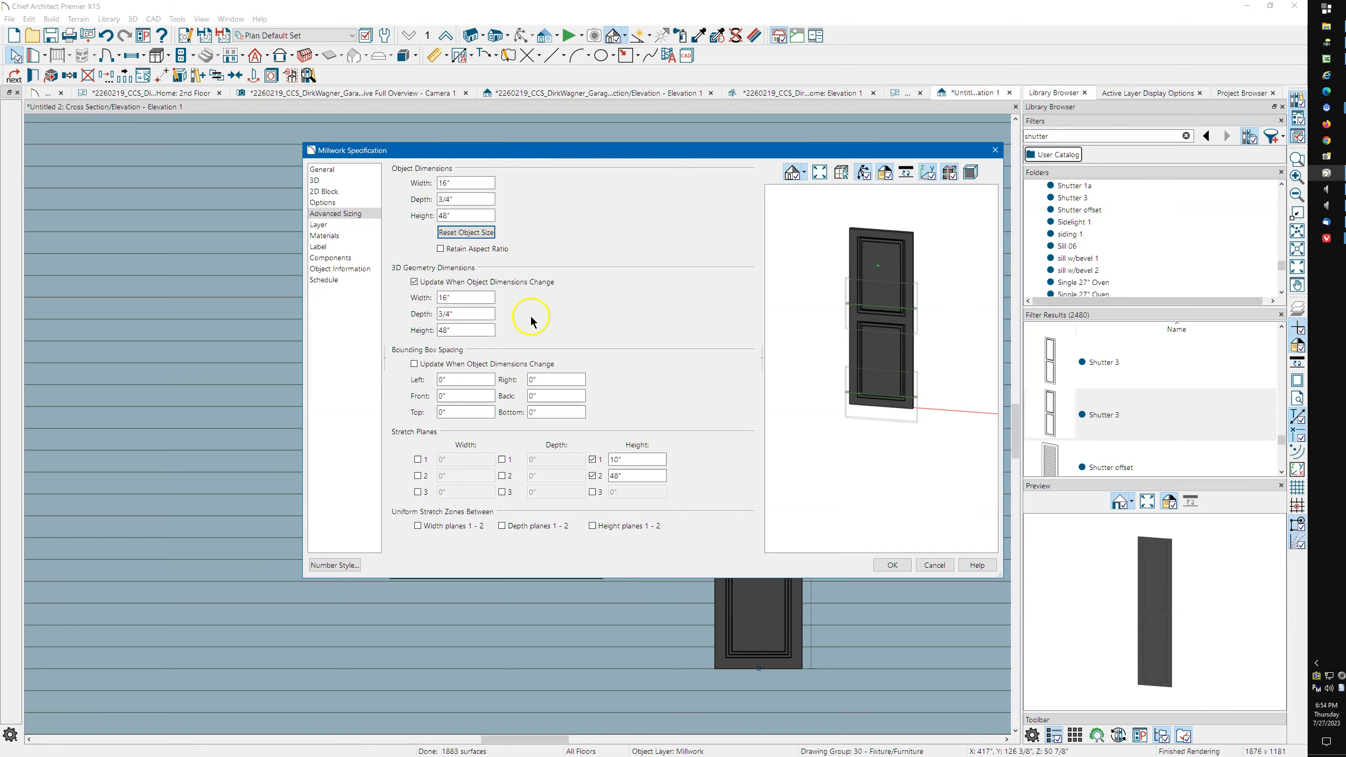
pyautogui.click(890, 566)
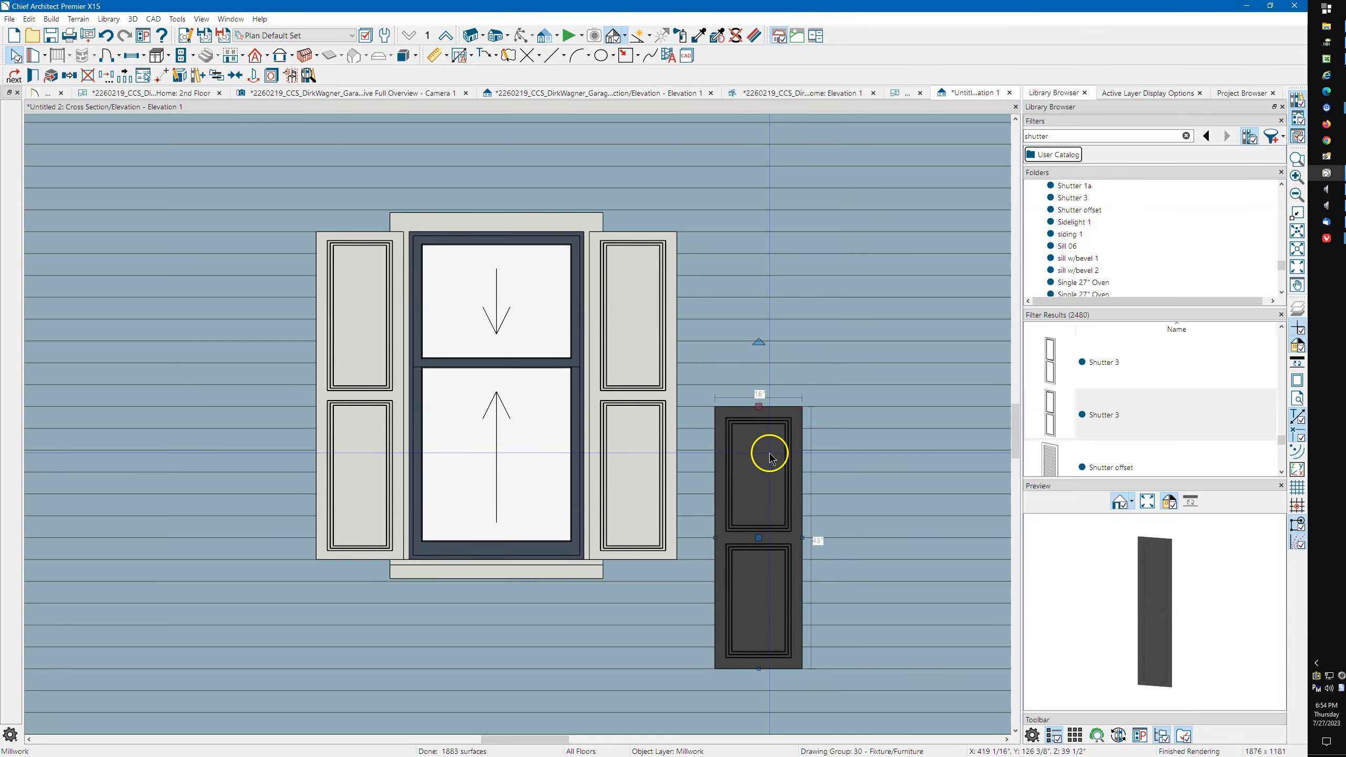
# Step: Convert the 48" shutter into a symbol and place a second copy to its right
pyautogui.click(291, 75)
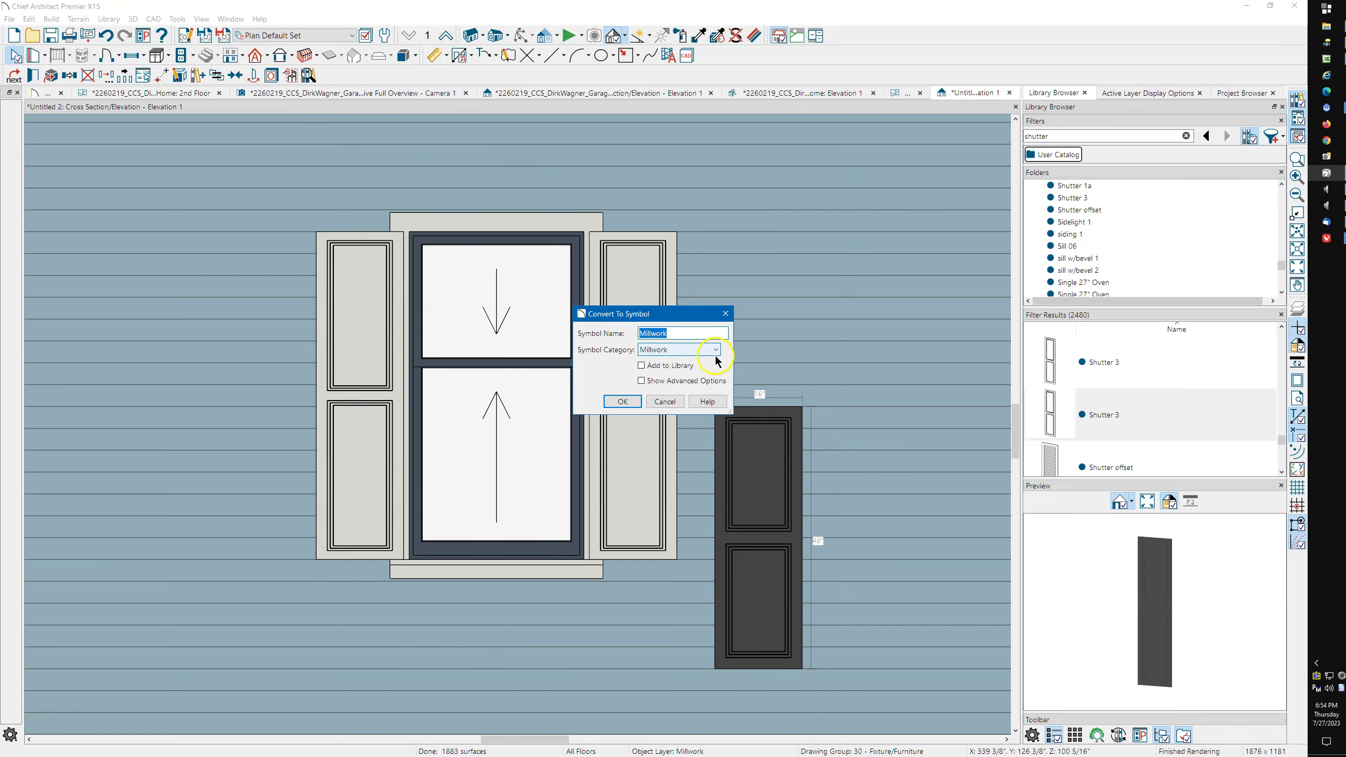
pyautogui.click(622, 401)
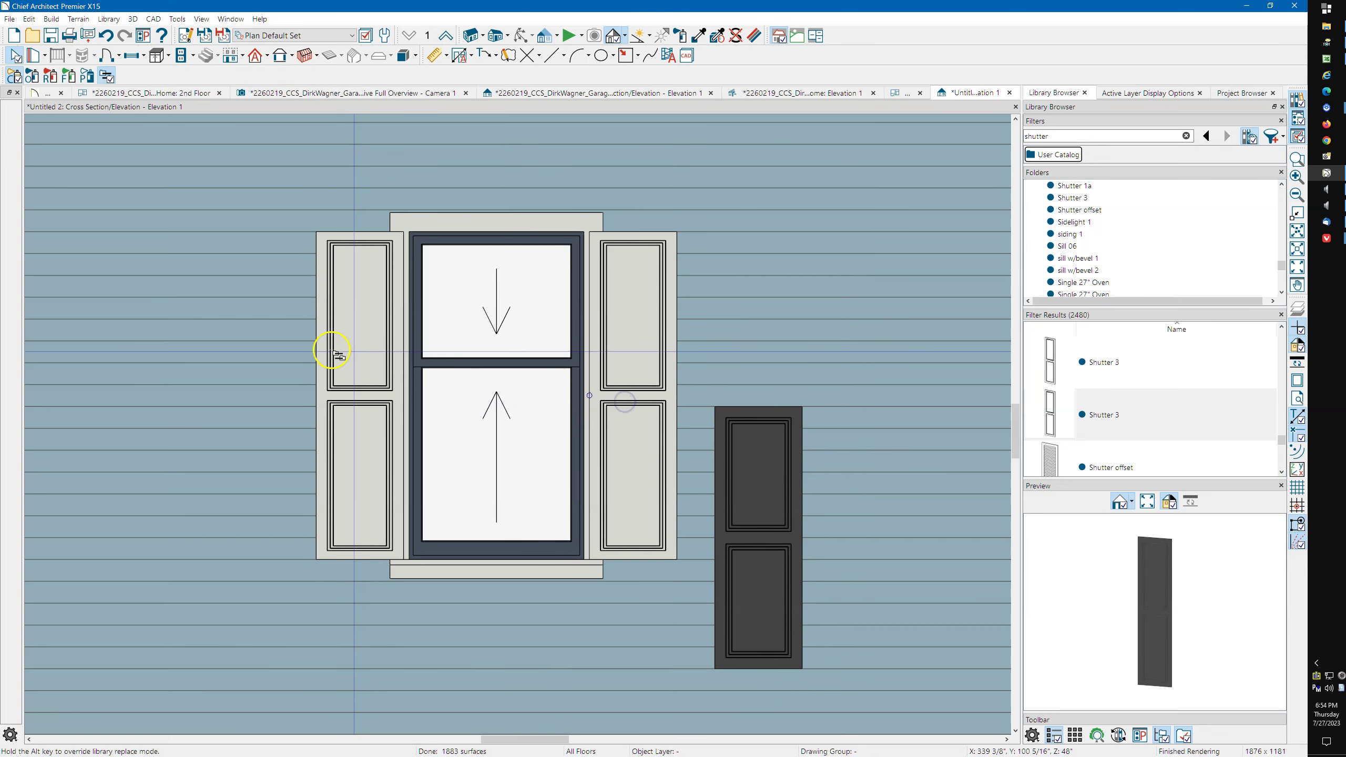
pyautogui.scroll(-3, 329, 352)
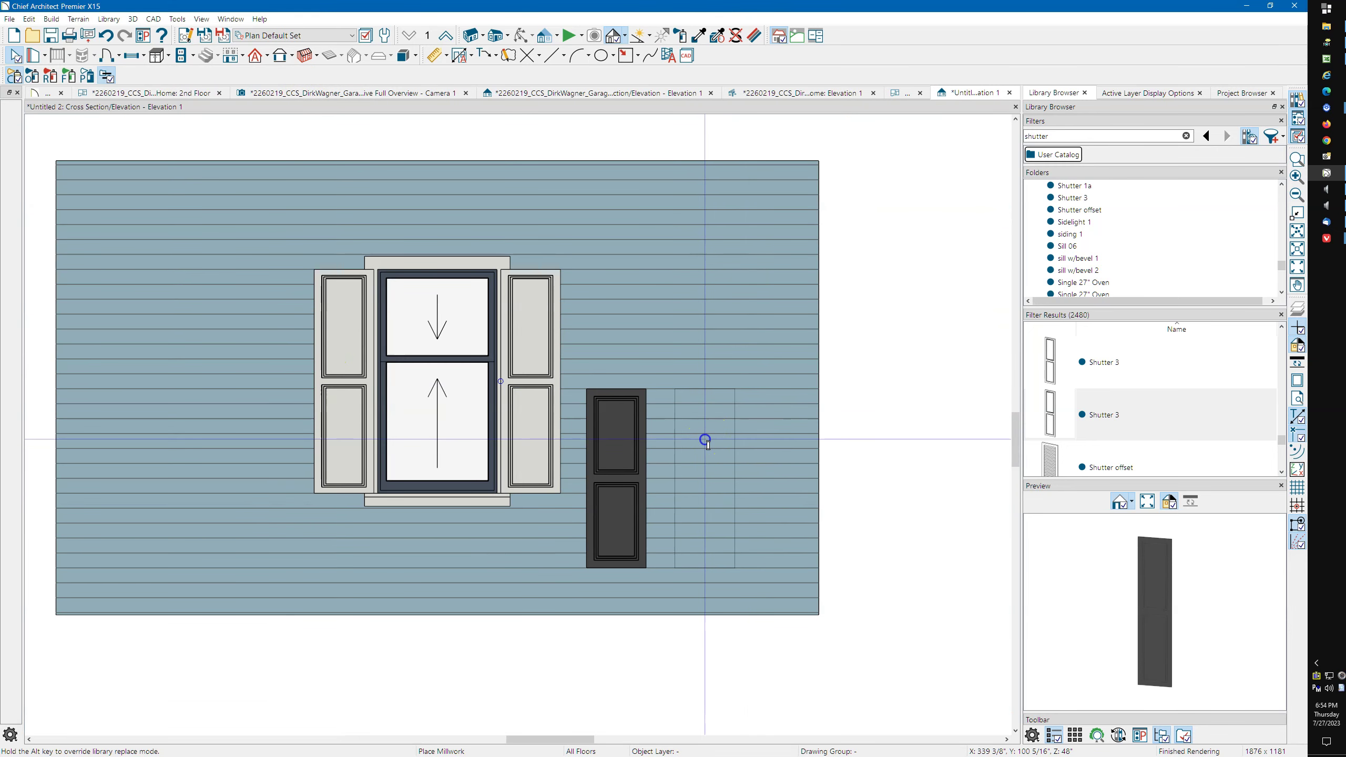
pyautogui.click(705, 440)
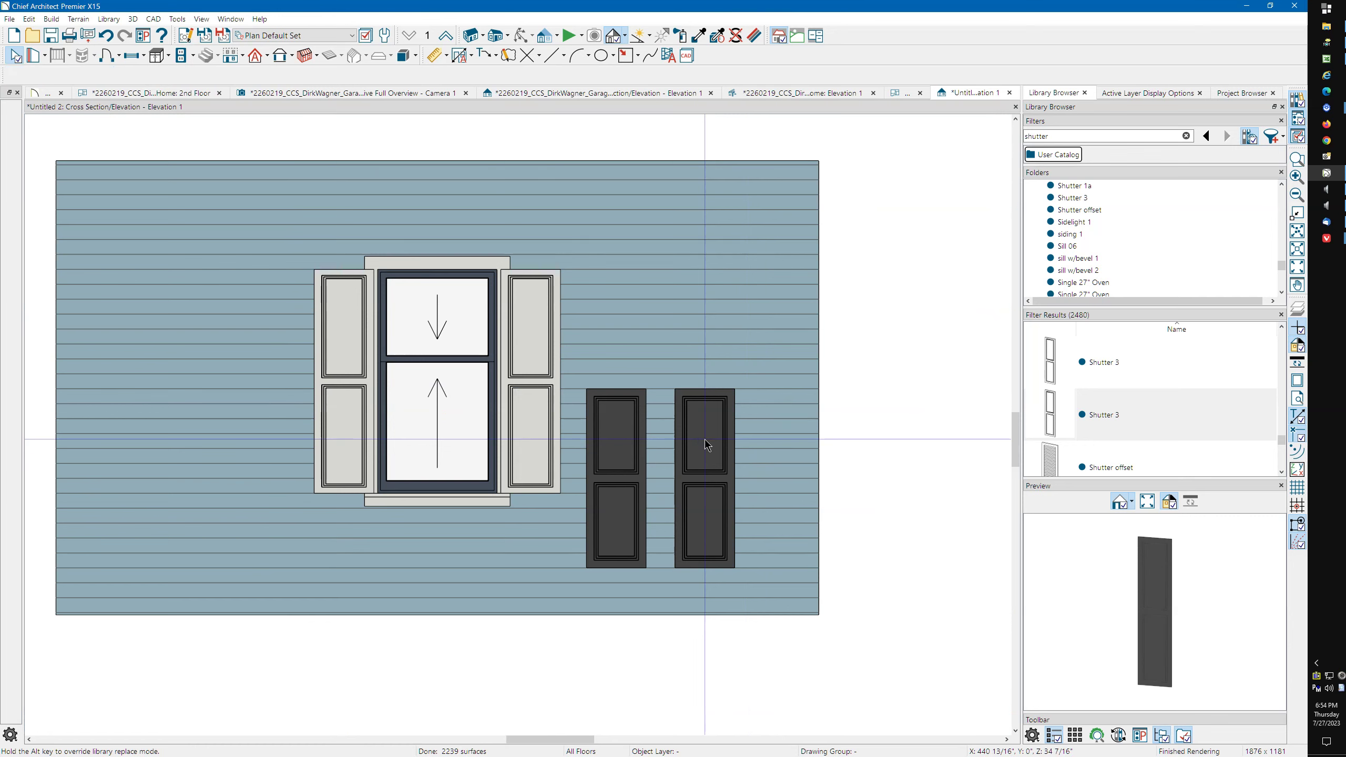
pyautogui.click(704, 440)
pyautogui.rightClick(704, 439)
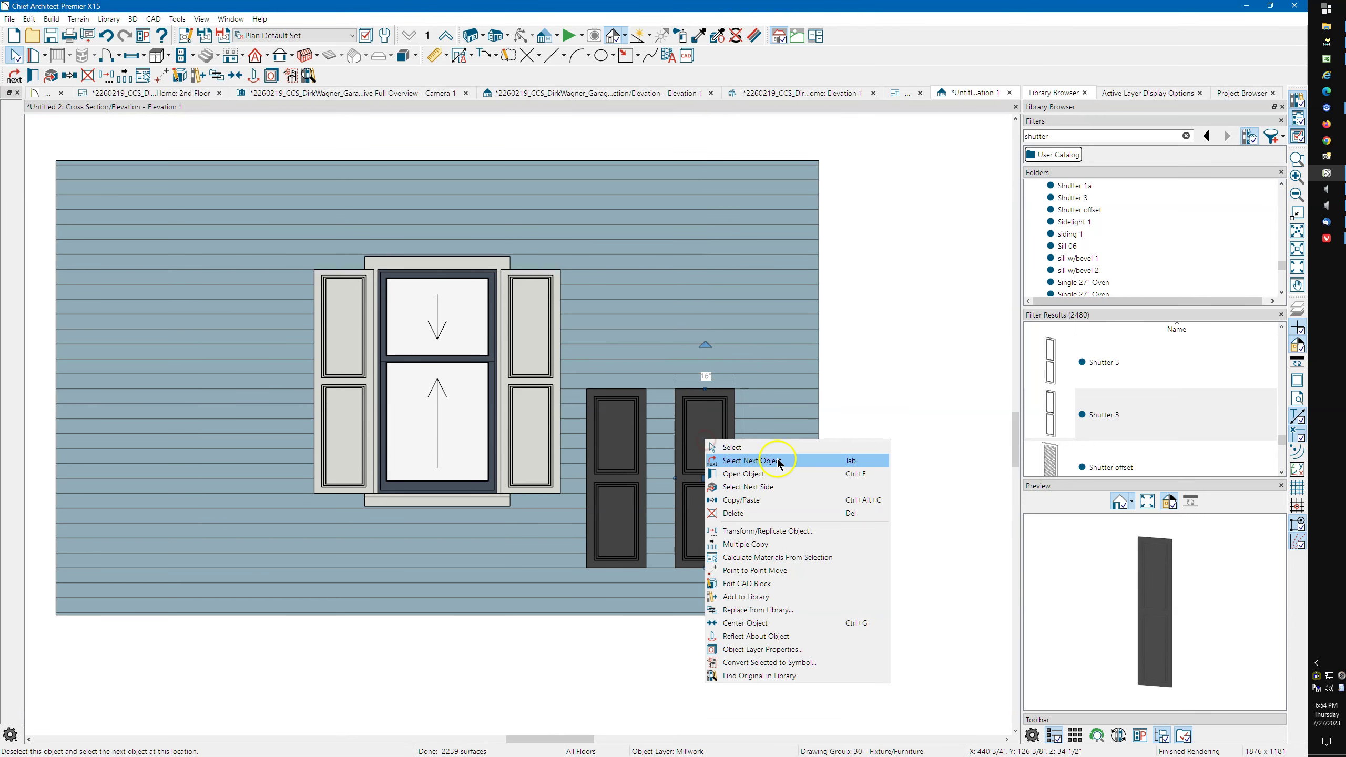
# Step: Give the copied shutter symbol a single height stretch plane at 21"
pyautogui.click(750, 476)
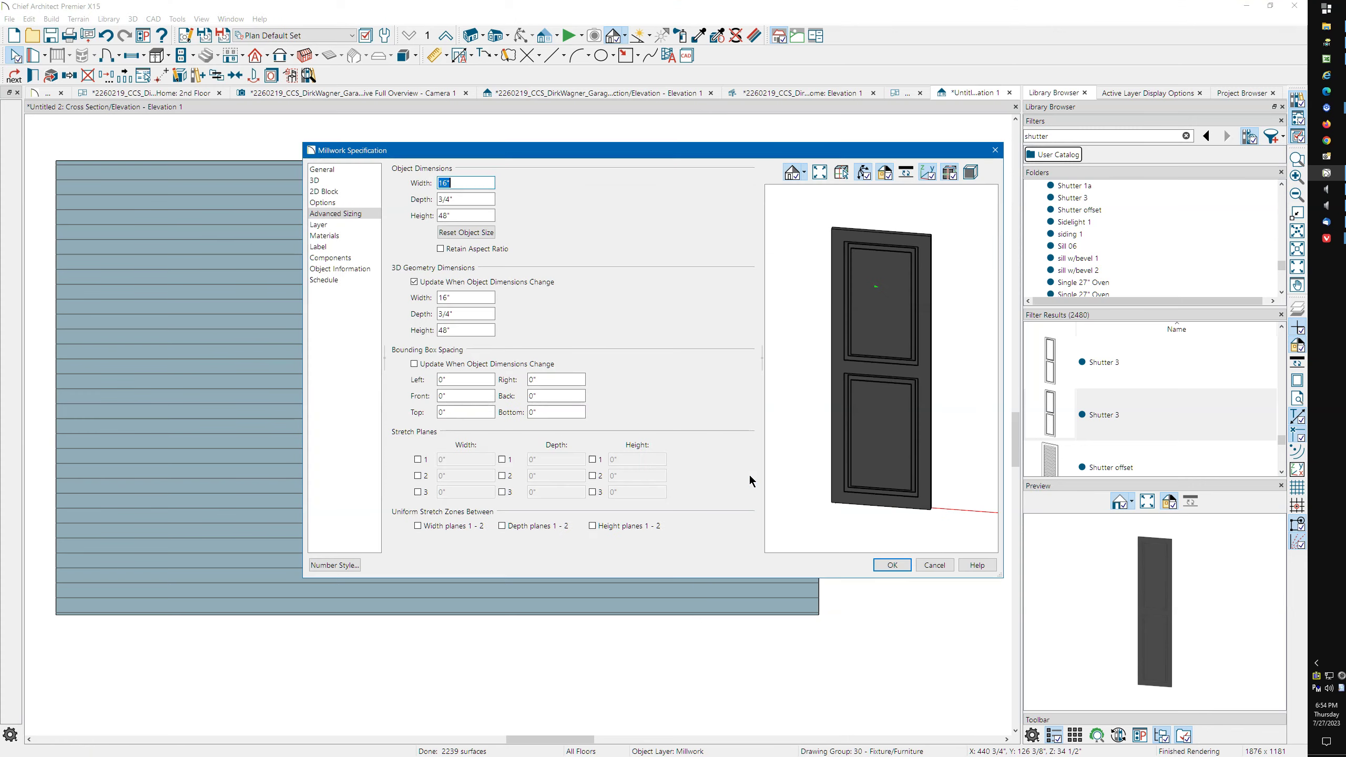
pyautogui.click(644, 342)
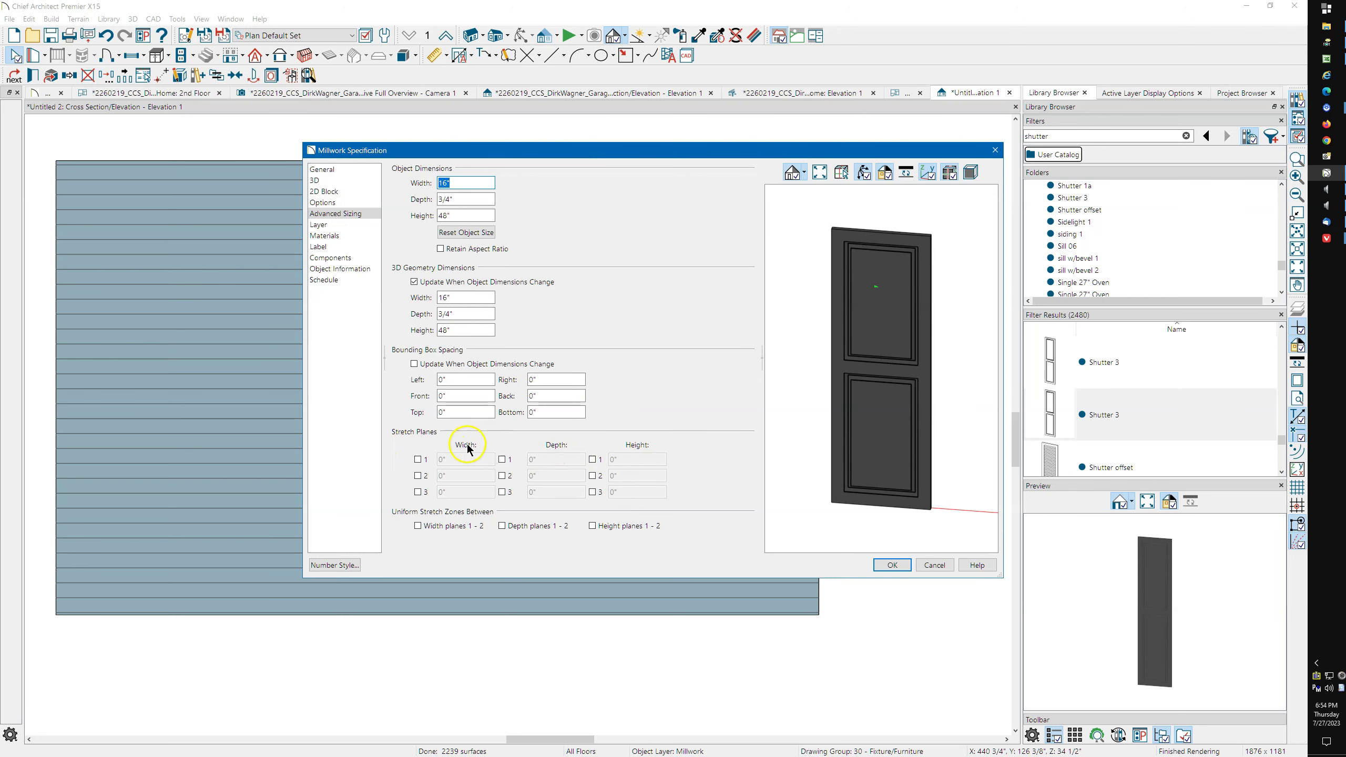
pyautogui.click(421, 464)
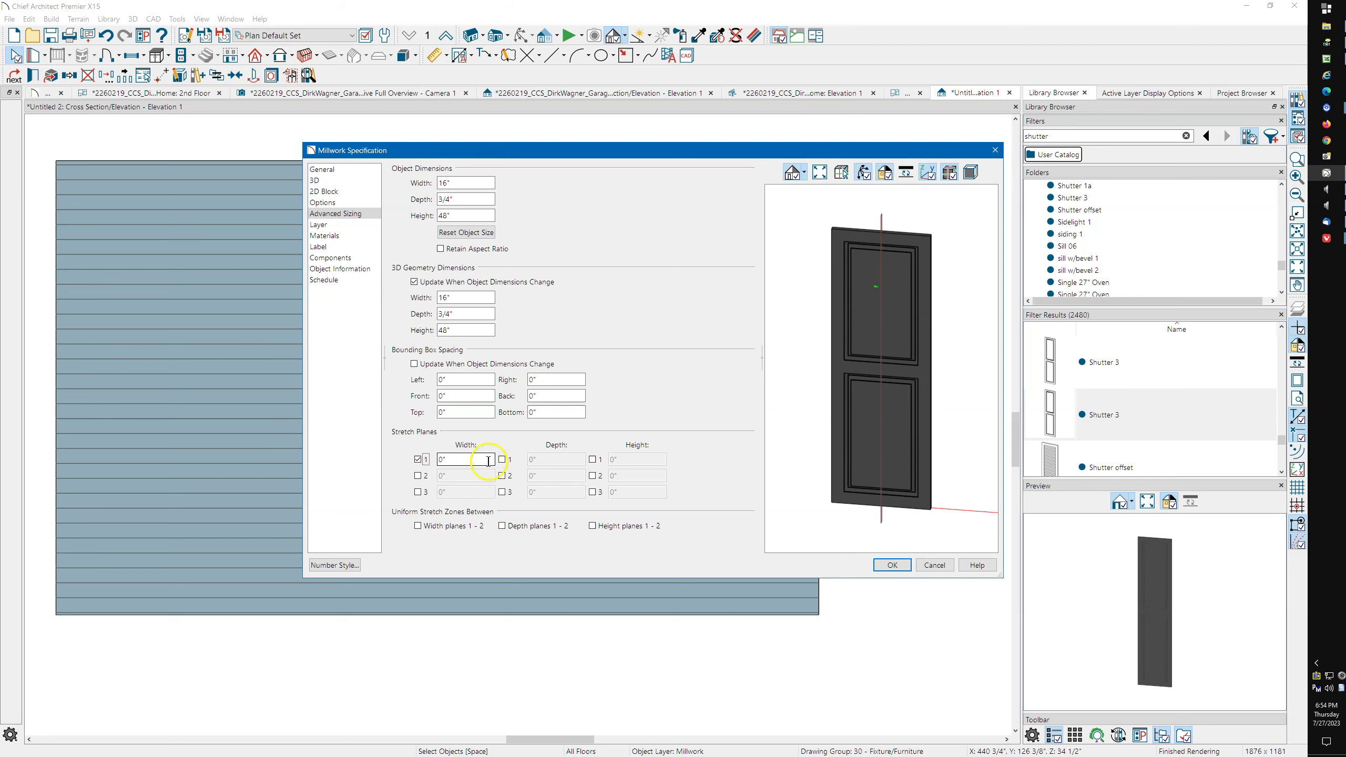
pyautogui.click(594, 460)
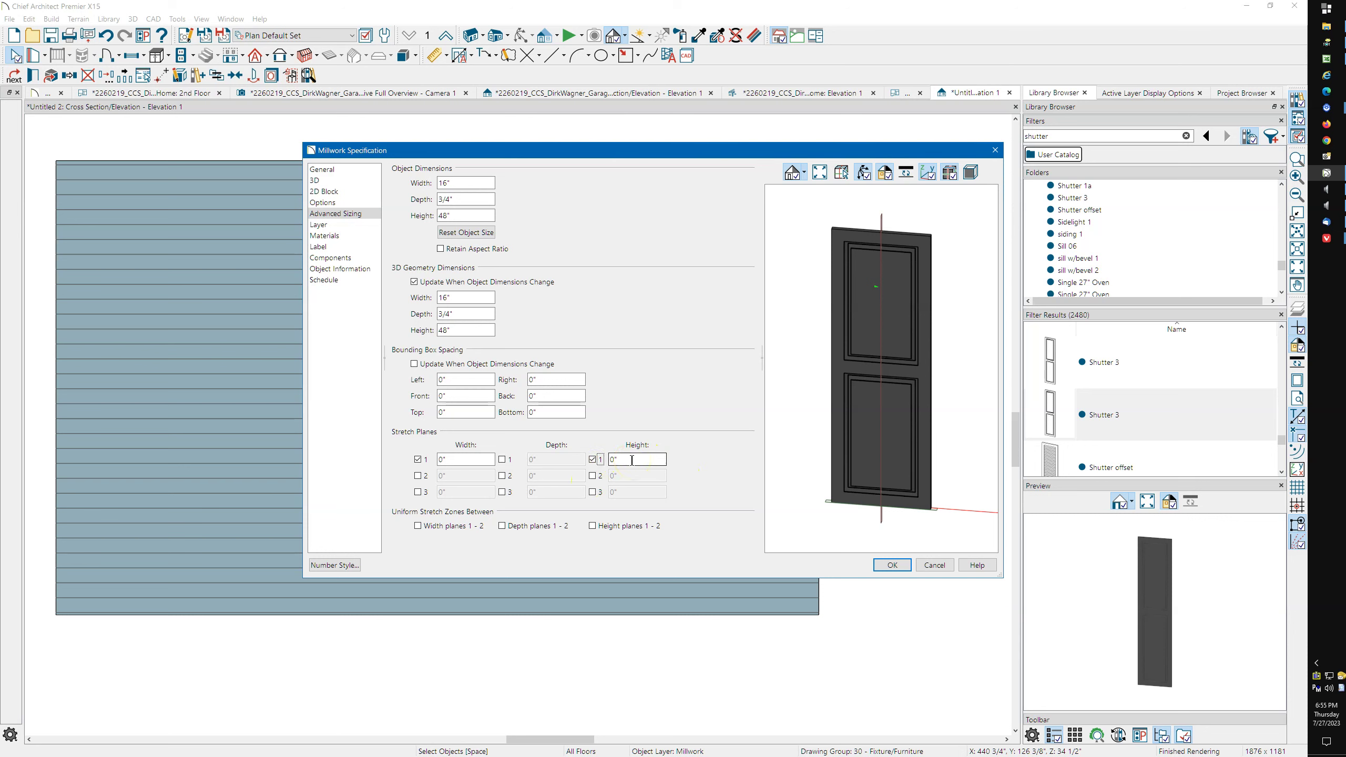
pyautogui.doubleClick(612, 460)
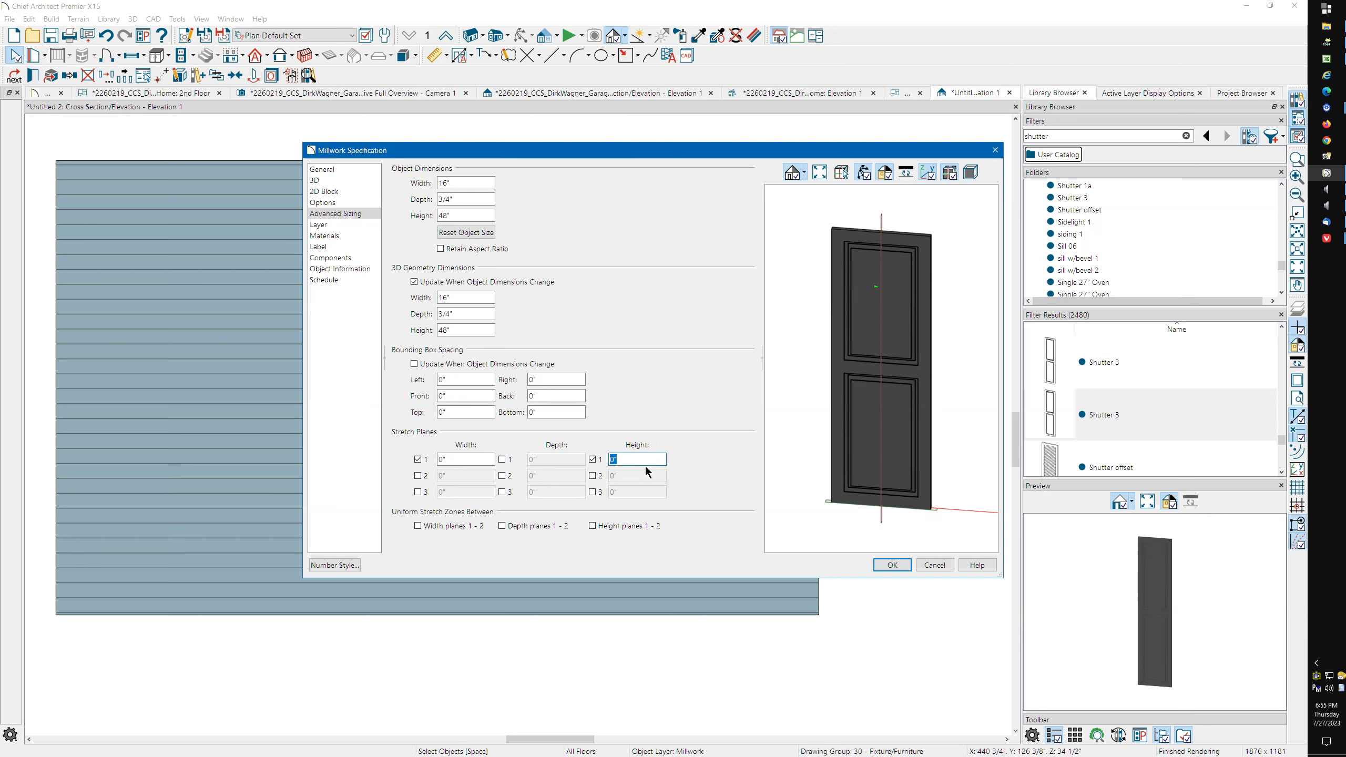
pyautogui.write('2')
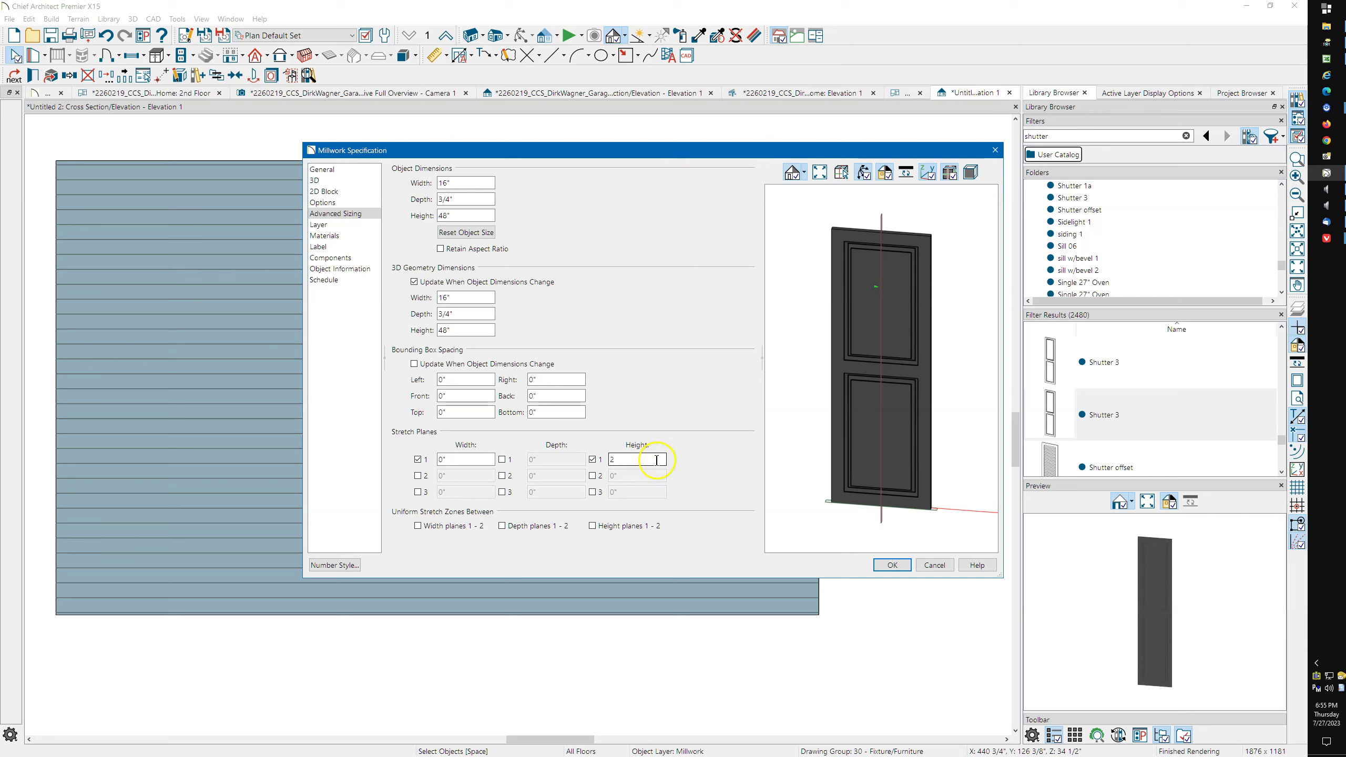
pyautogui.write('1')
pyautogui.press('Tab')
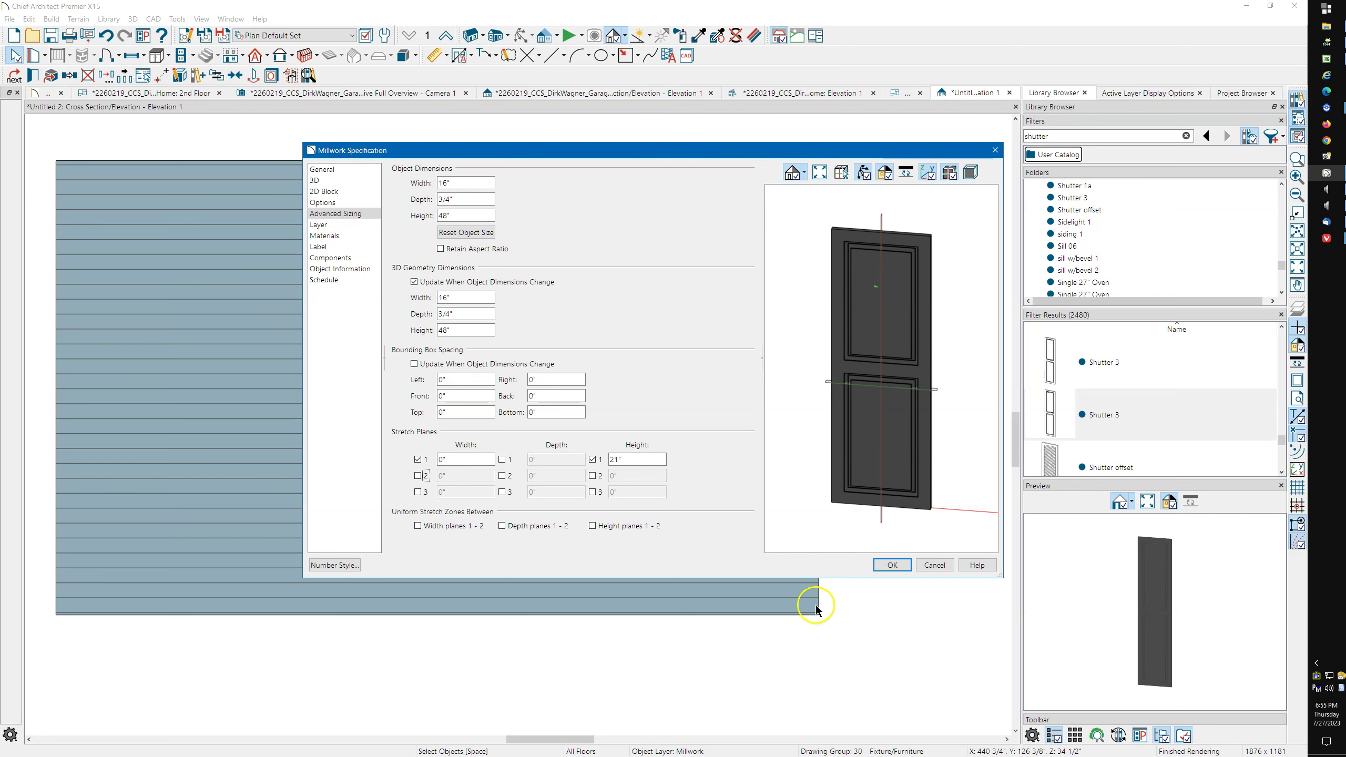
pyautogui.click(892, 563)
# Step: Add the dark shutter to the library as a Millwork entry named 'shutter 48'
pyautogui.click(881, 563)
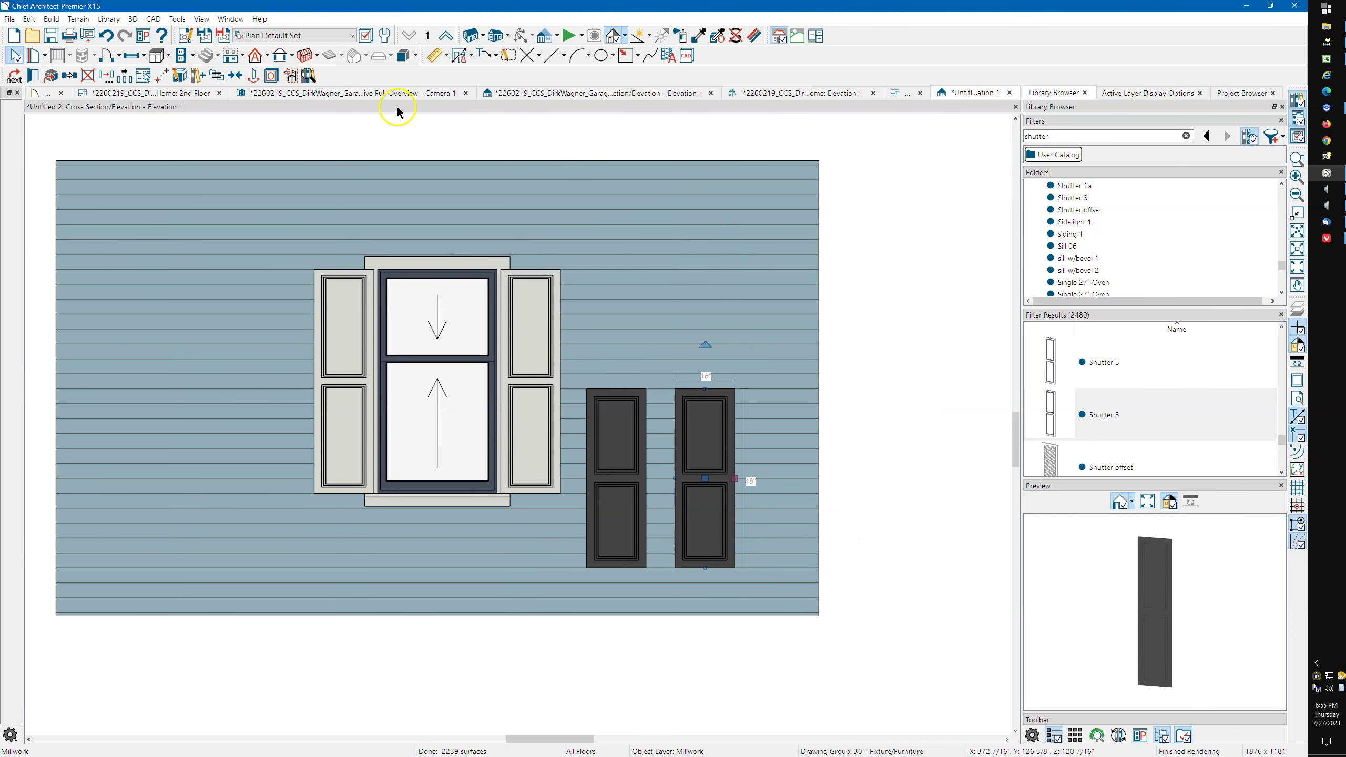
pyautogui.click(198, 77)
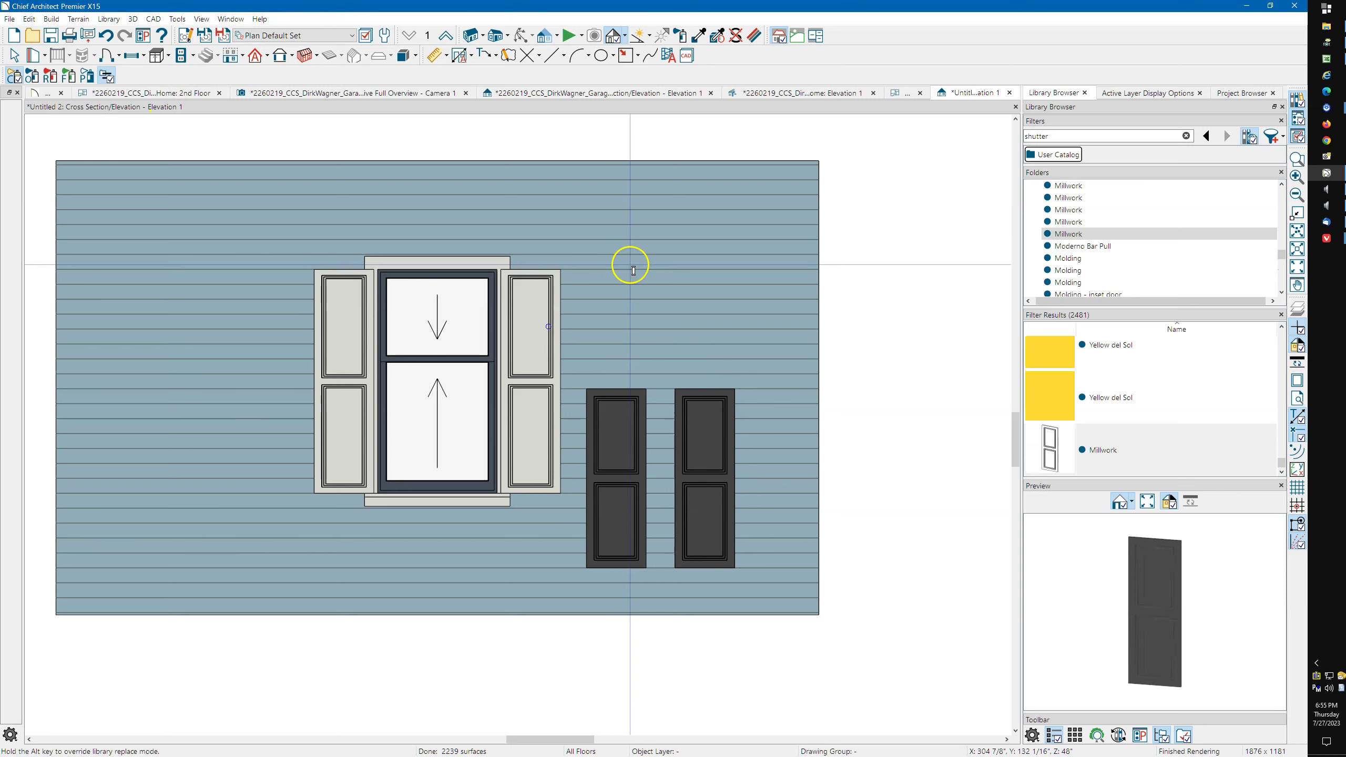
pyautogui.click(1095, 233)
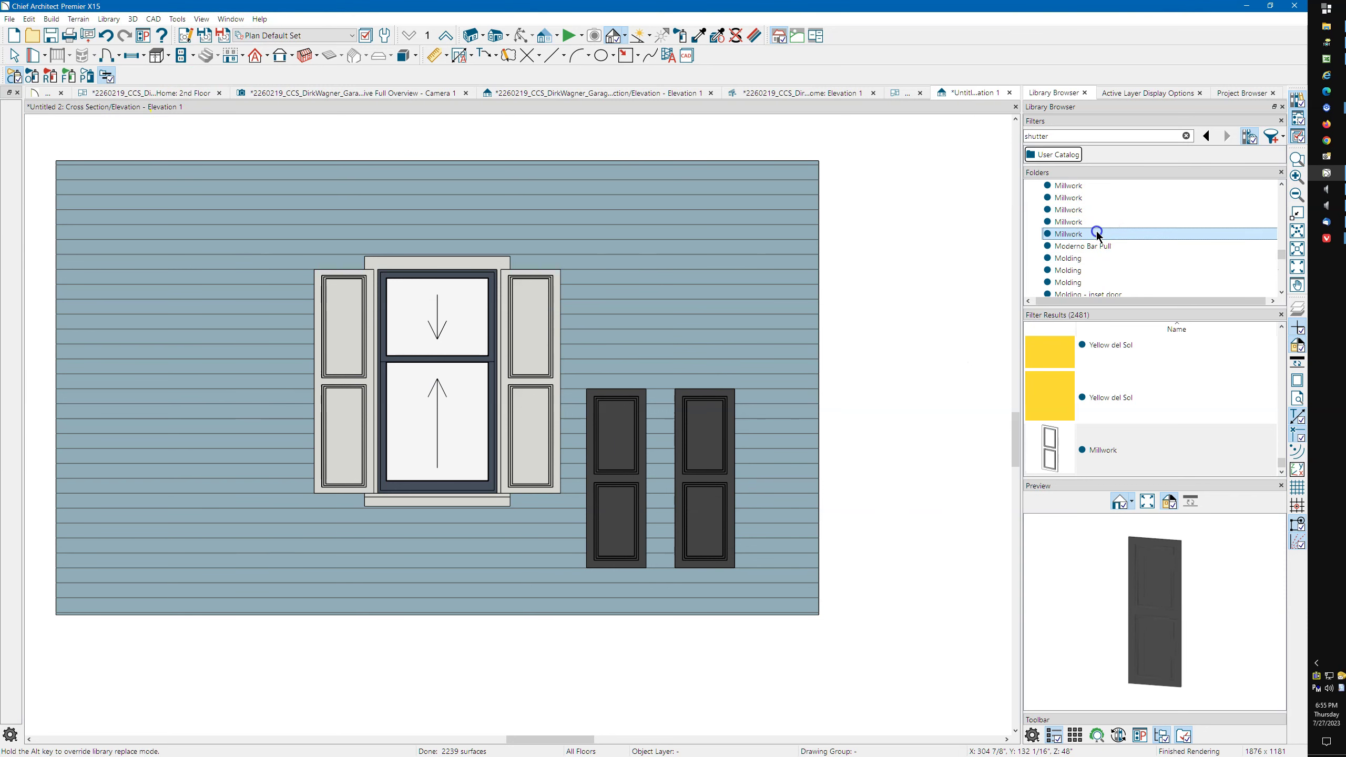
pyautogui.click(1096, 231)
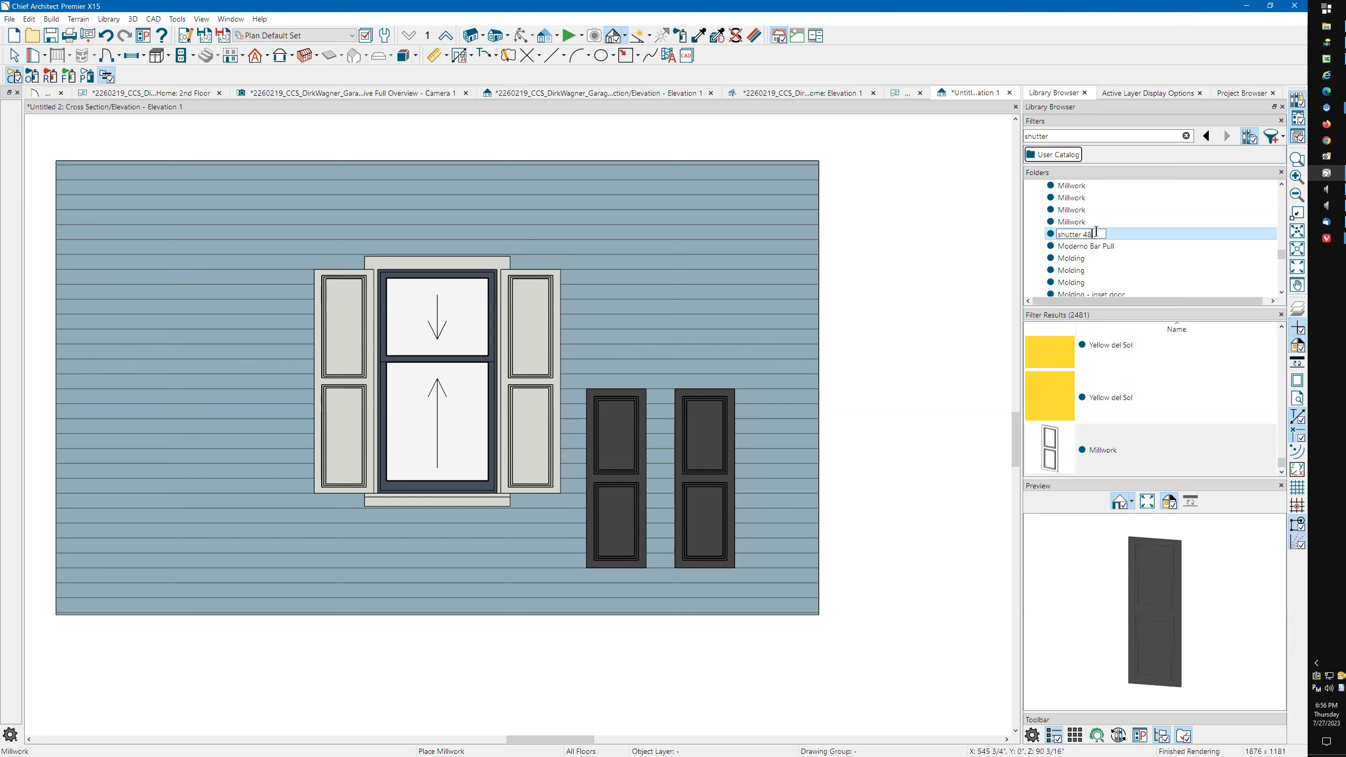
pyautogui.press('Return')
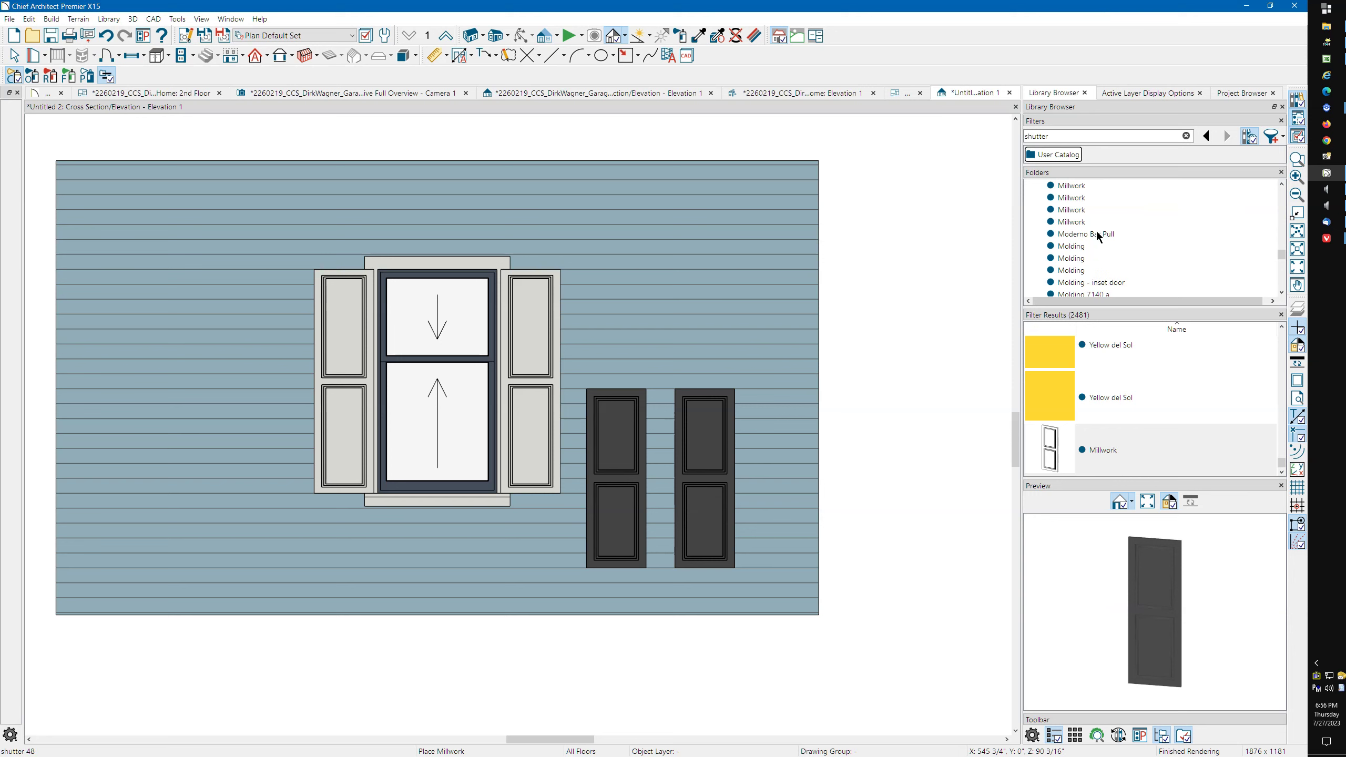
# Step: Swap both of the window's light shutters for the 'shutter 48' library item
pyautogui.click(1105, 301)
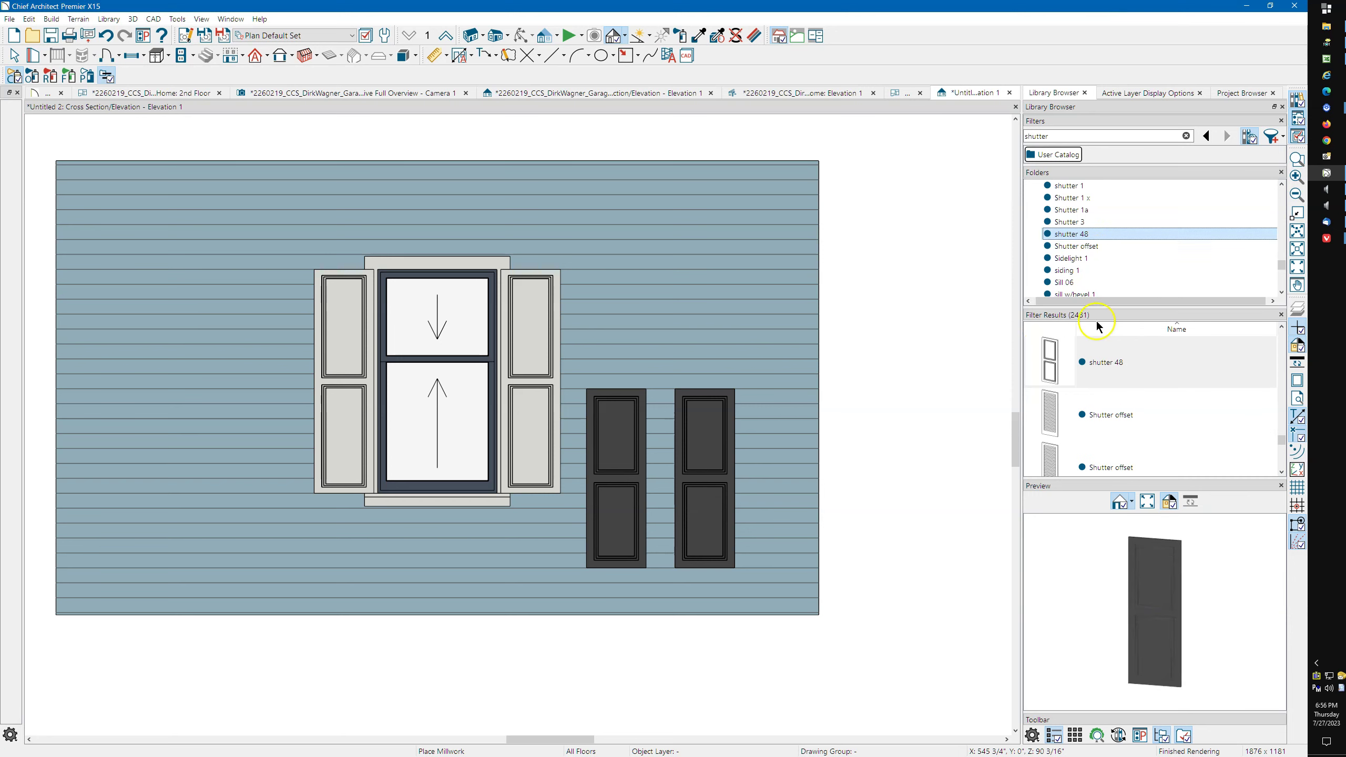
pyautogui.click(1115, 366)
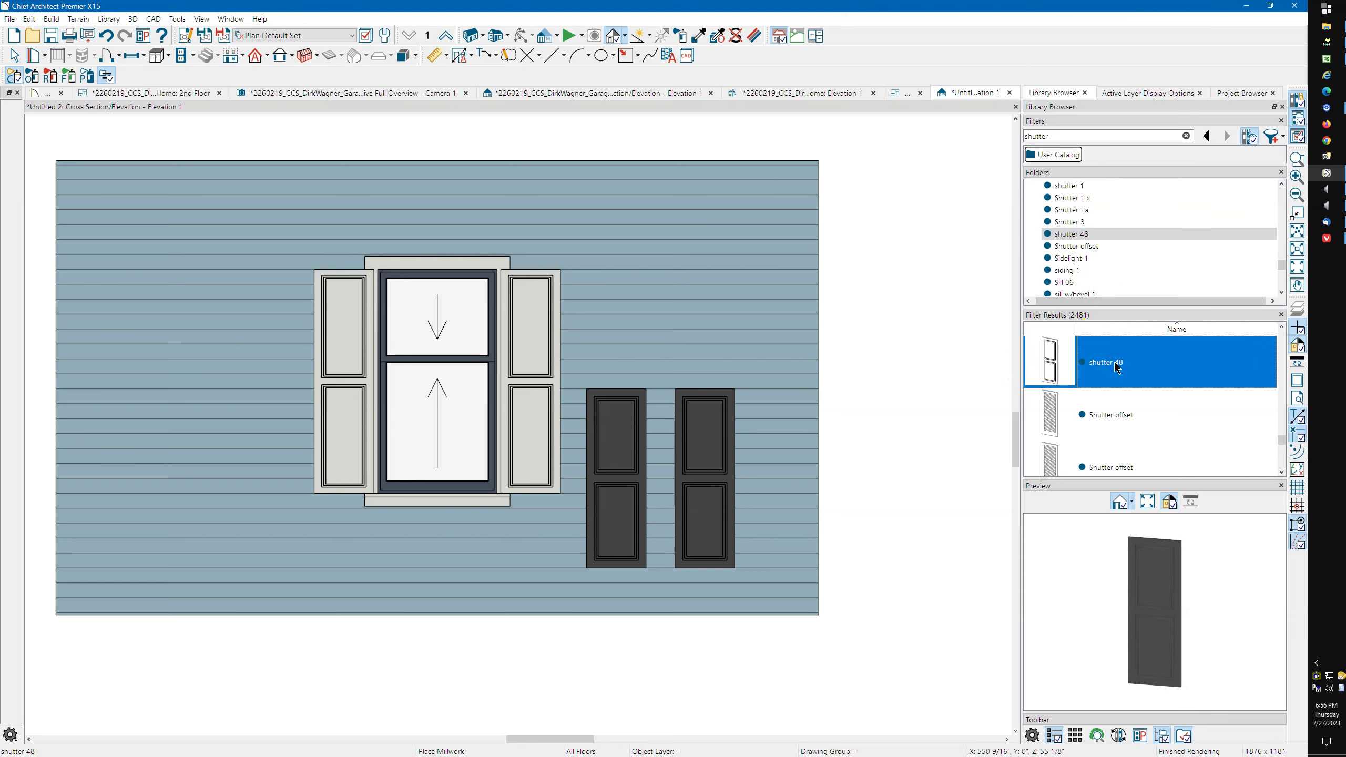
pyautogui.click(533, 351)
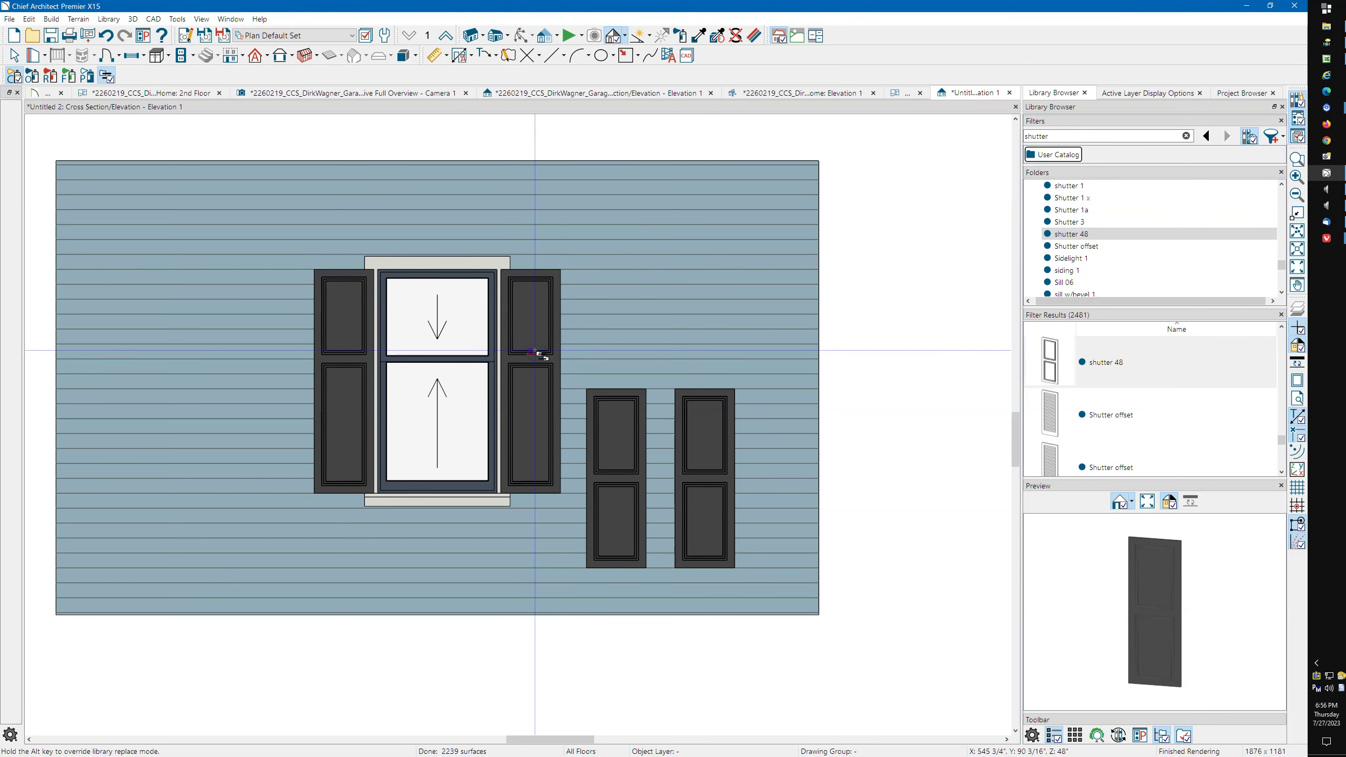
pyautogui.click(458, 429)
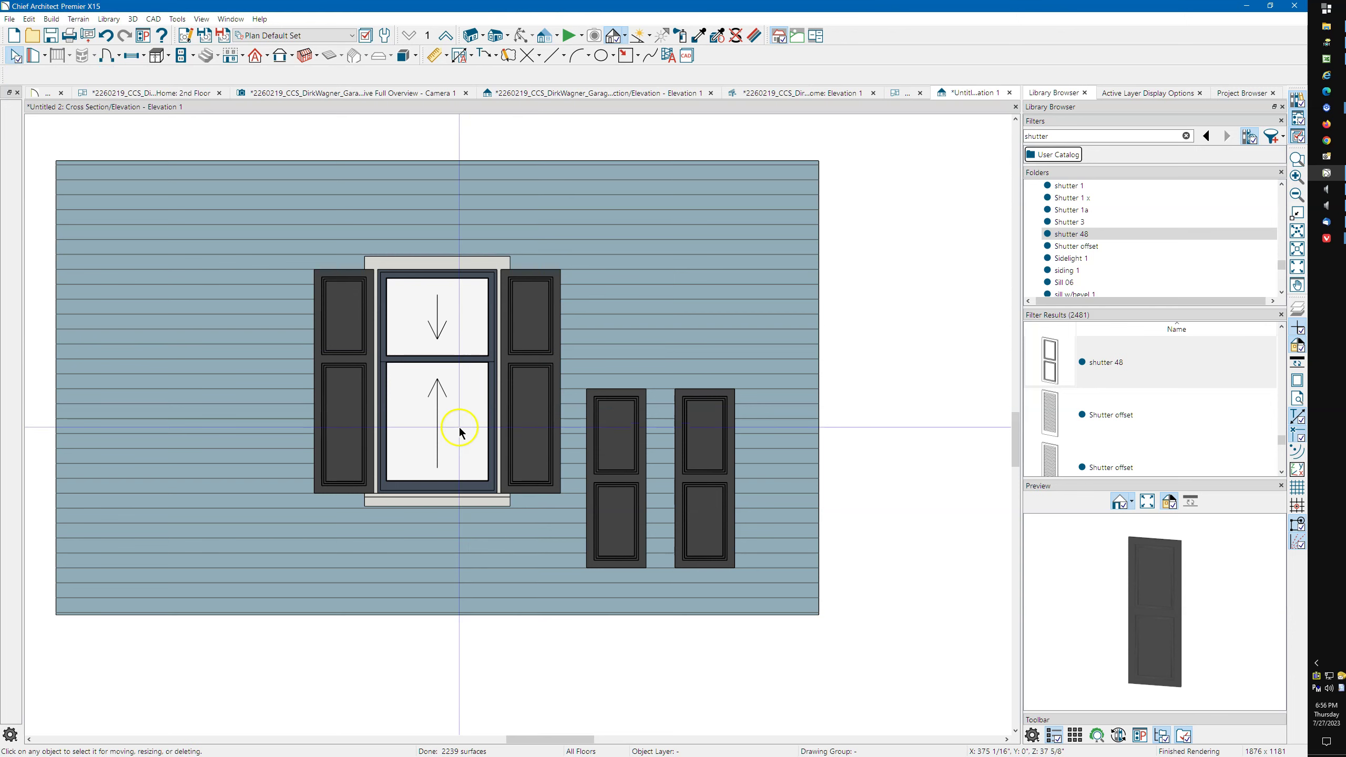
pyautogui.click(443, 431)
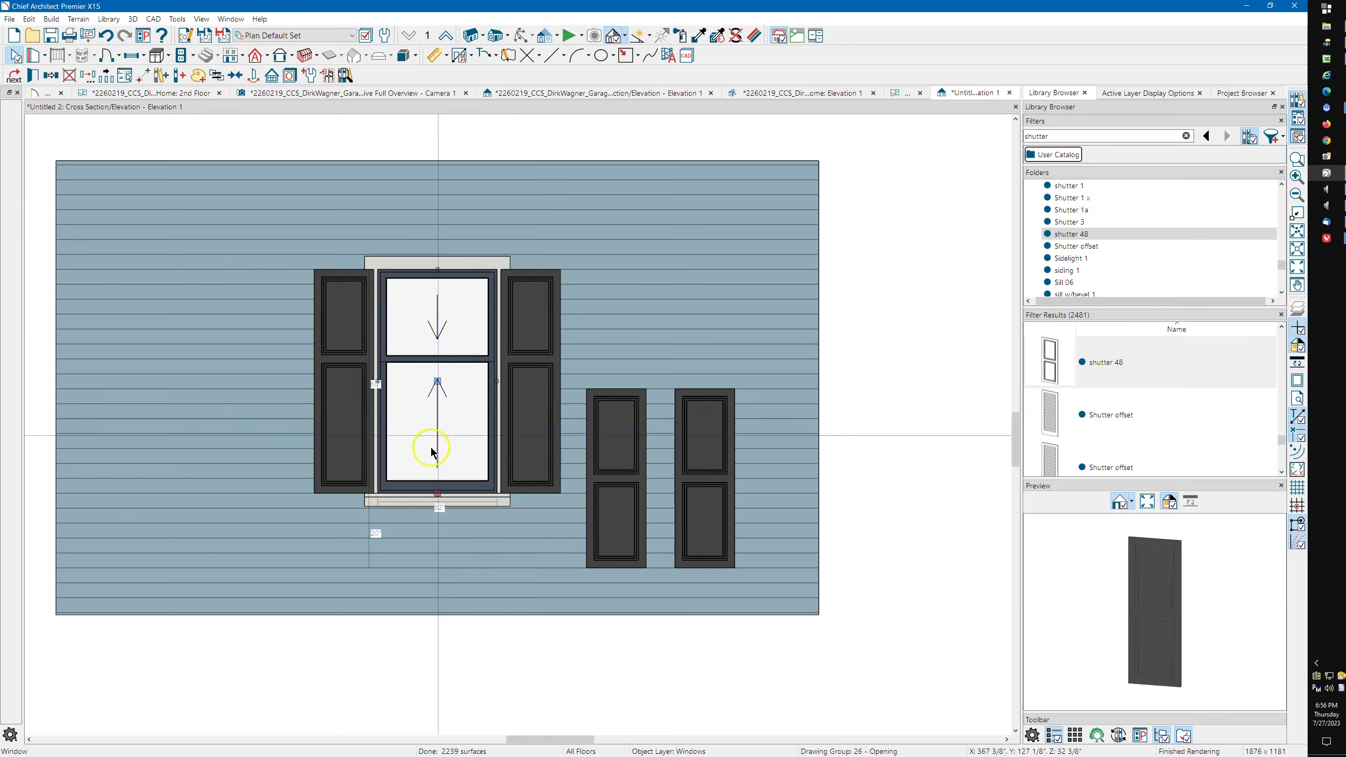
pyautogui.moveTo(436, 493); pyautogui.dragTo(436, 430)
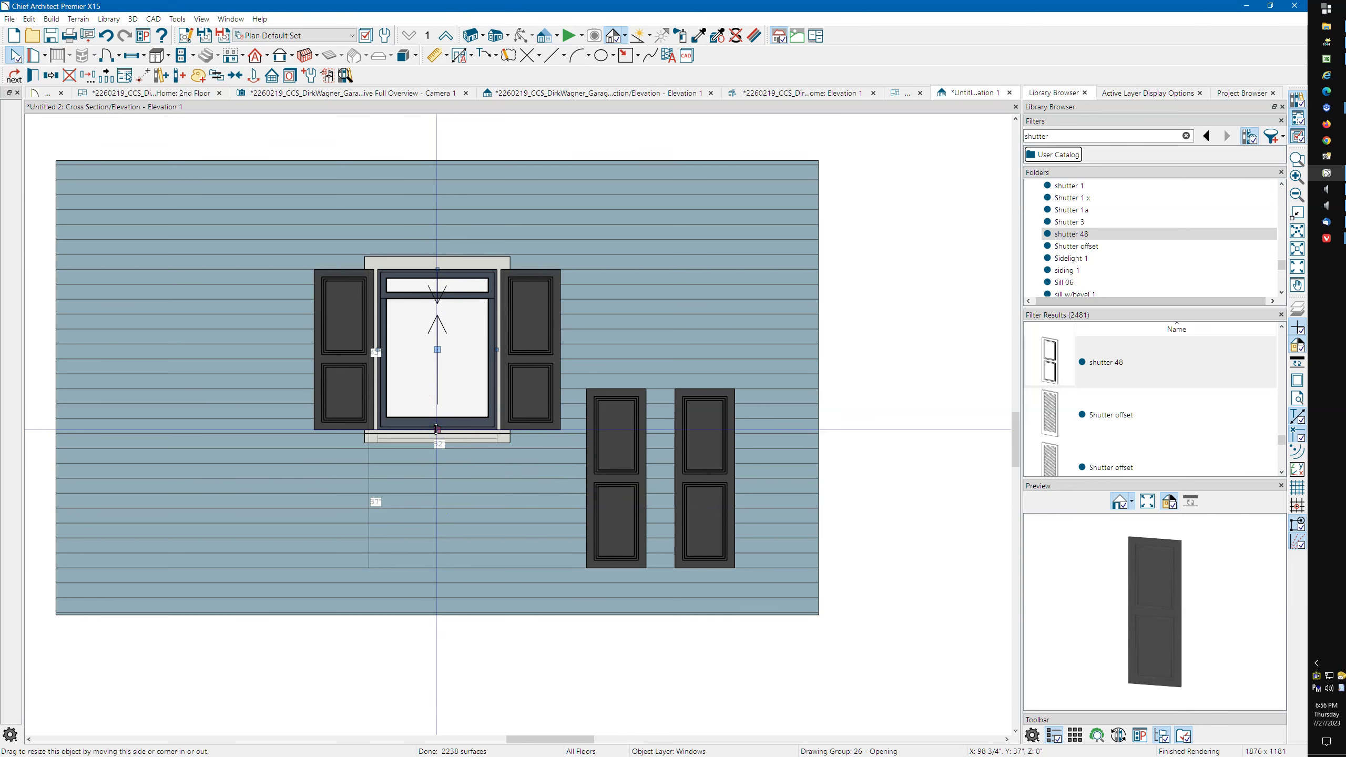
pyautogui.click(417, 370)
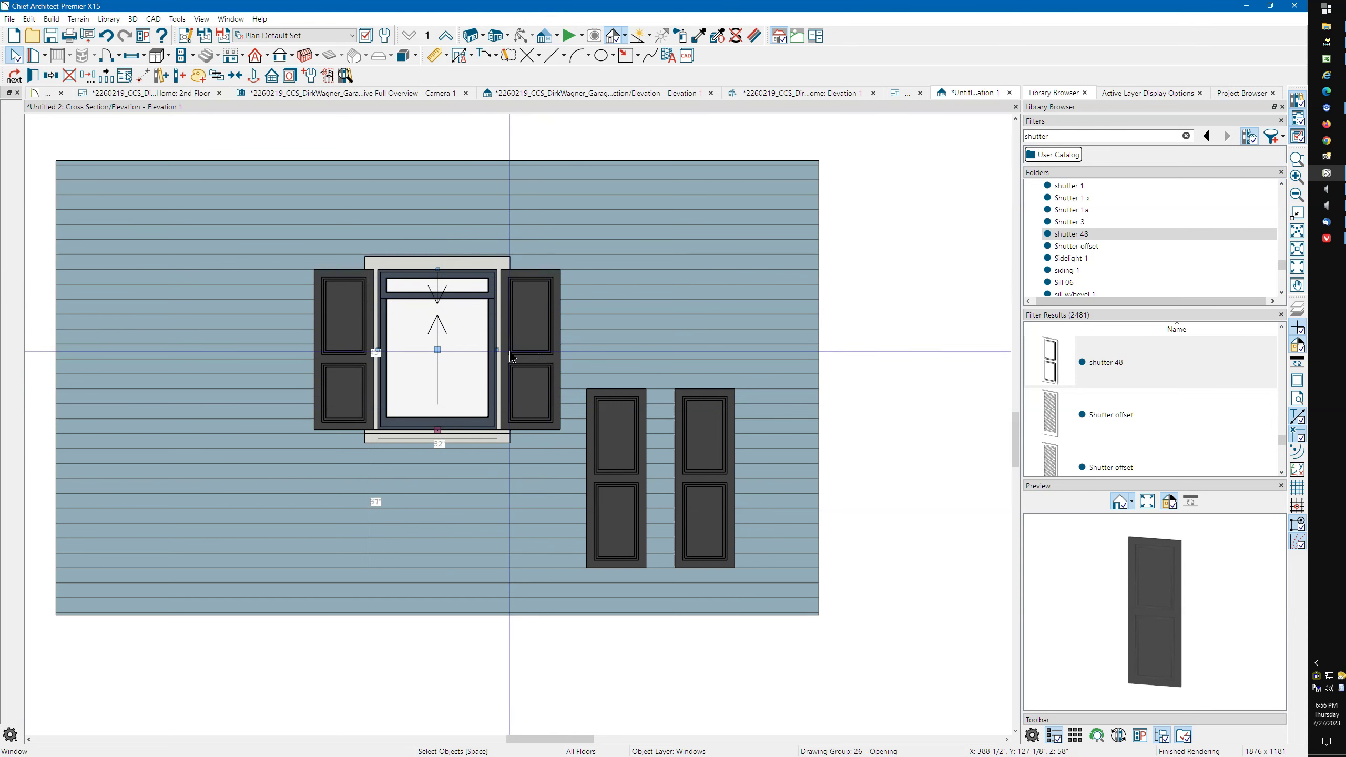
pyautogui.hotkey('ctrl', 'z')
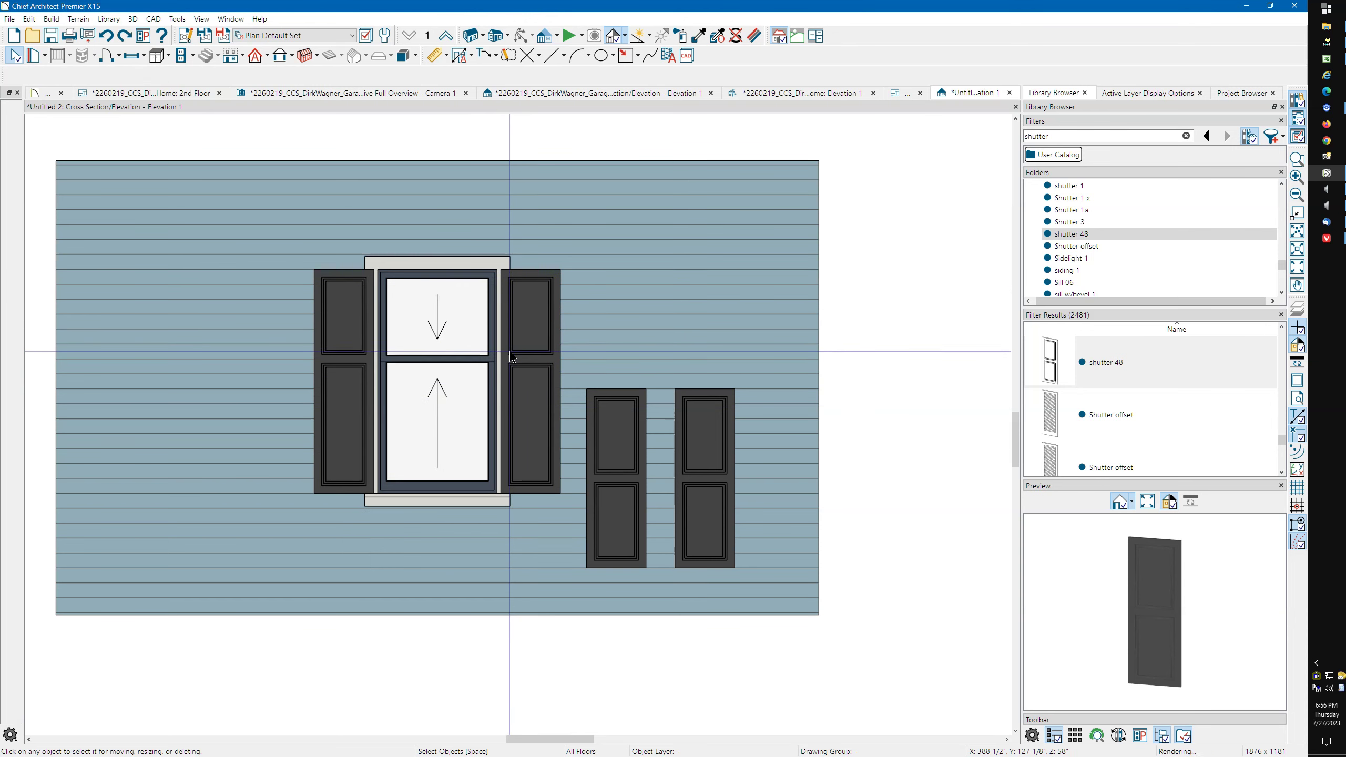
pyautogui.moveTo(440, 489); pyautogui.dragTo(438, 569)
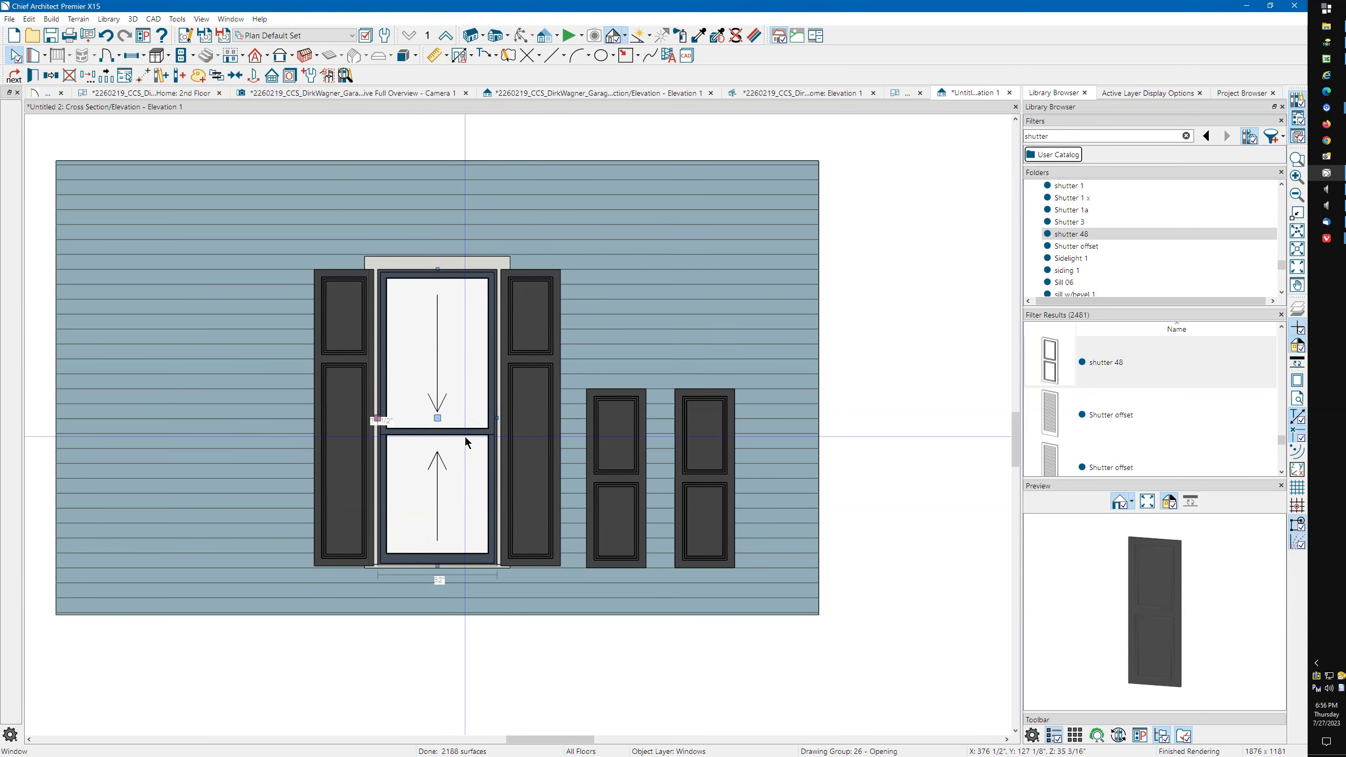
pyautogui.hotkey('ctrl', 'z')
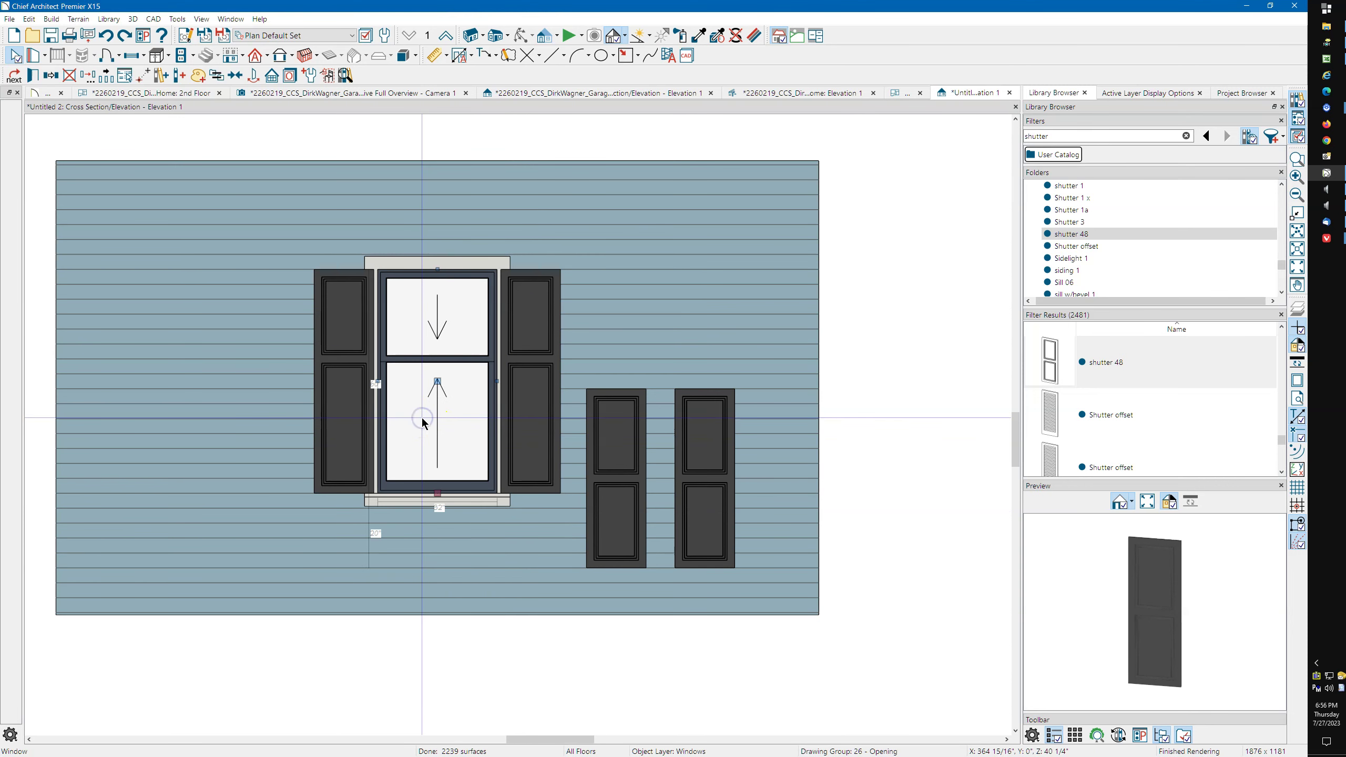
# Step: Set the window height to 72" and its bottom component size to 48"
pyautogui.doubleClick(422, 418)
pyautogui.click(374, 147)
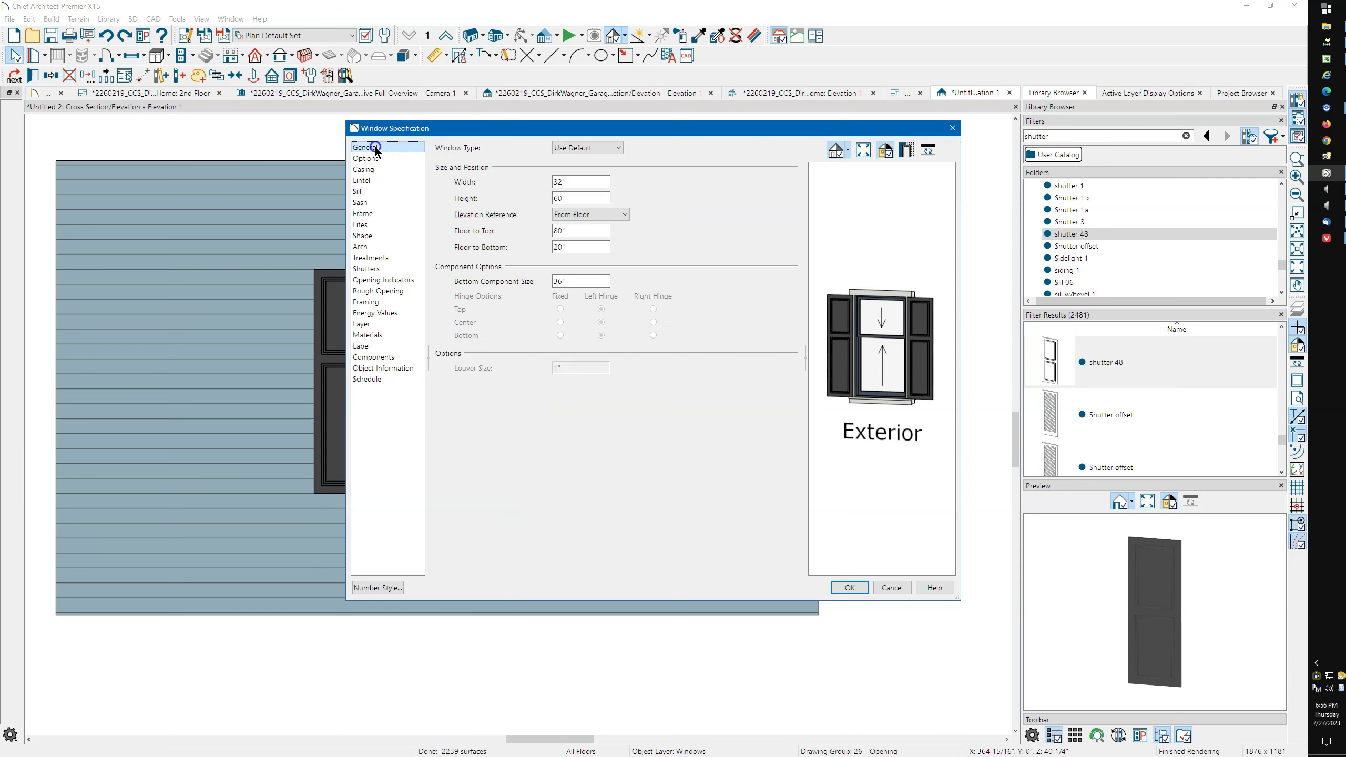
pyautogui.doubleClick(583, 198)
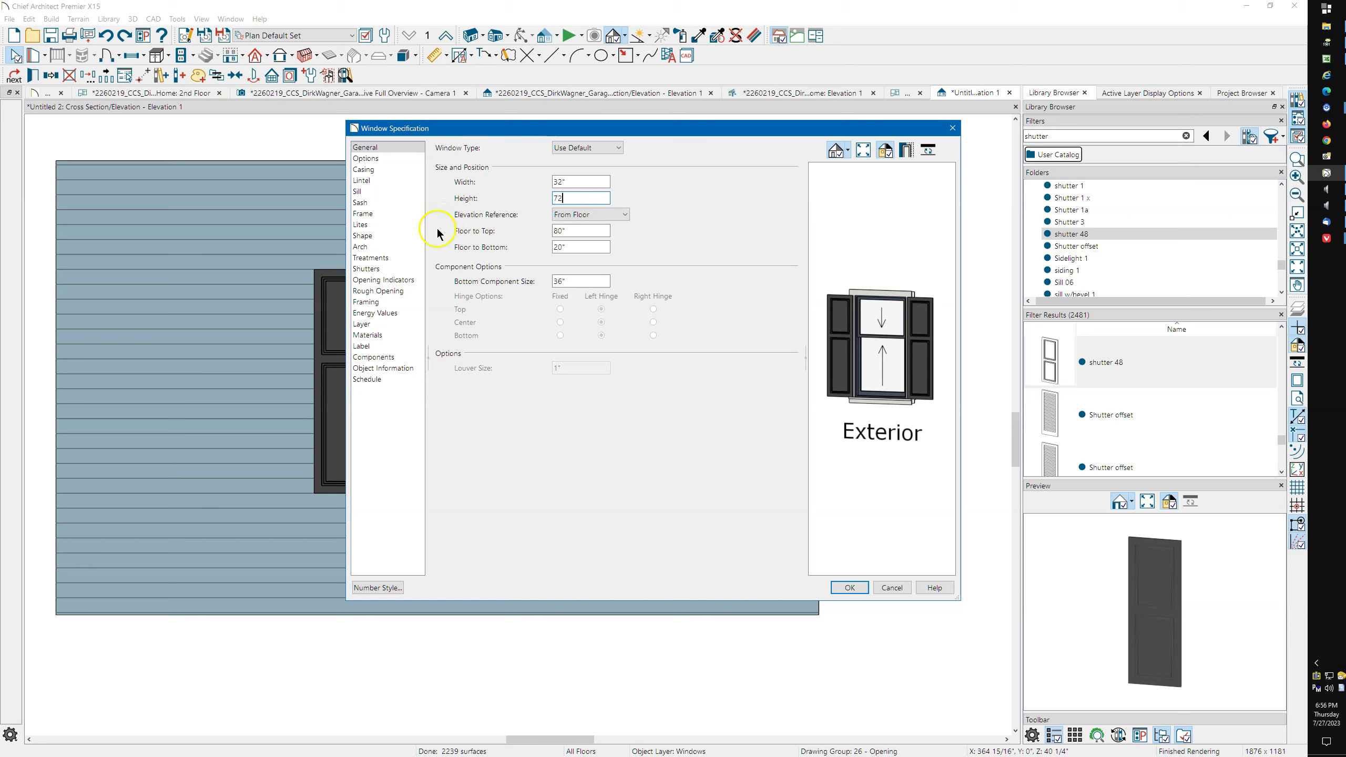
pyautogui.click(593, 278)
pyautogui.moveTo(582, 281); pyautogui.dragTo(527, 283)
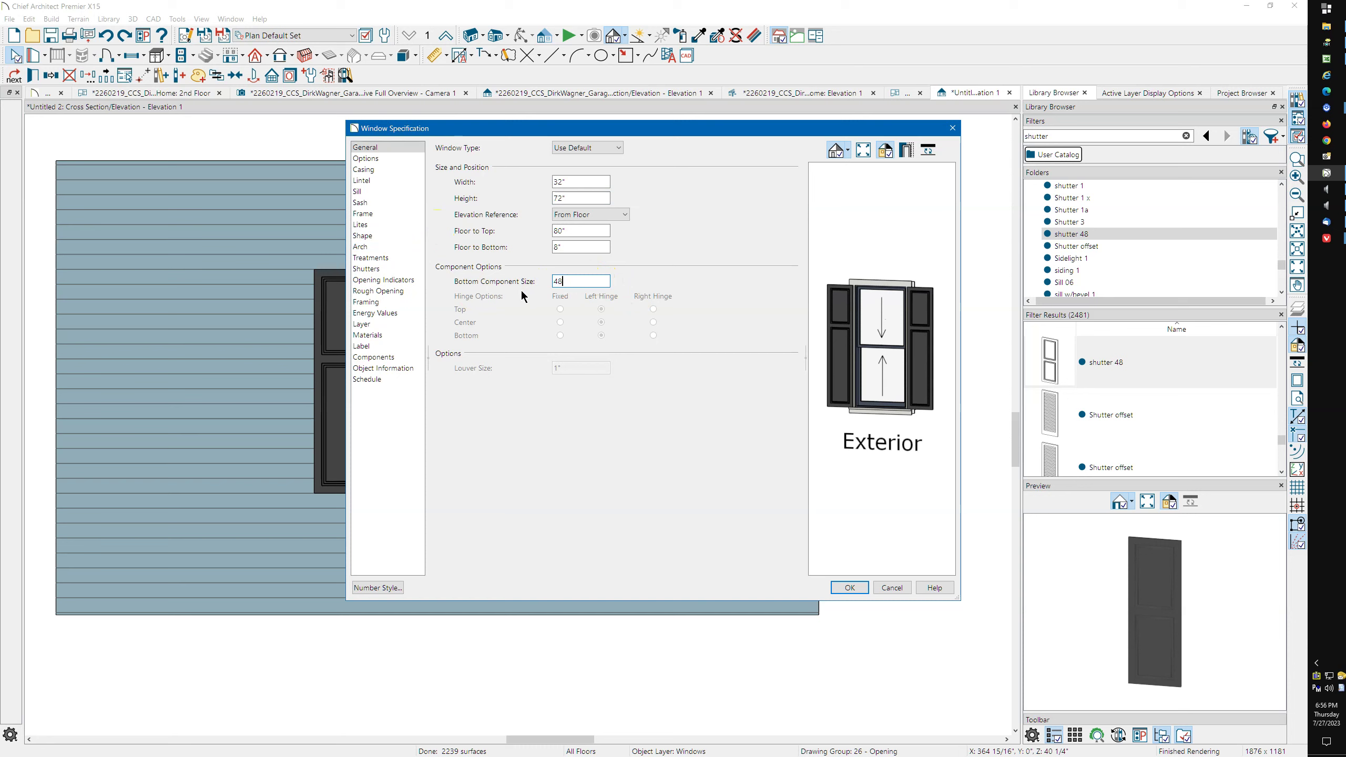
pyautogui.press('Tab')
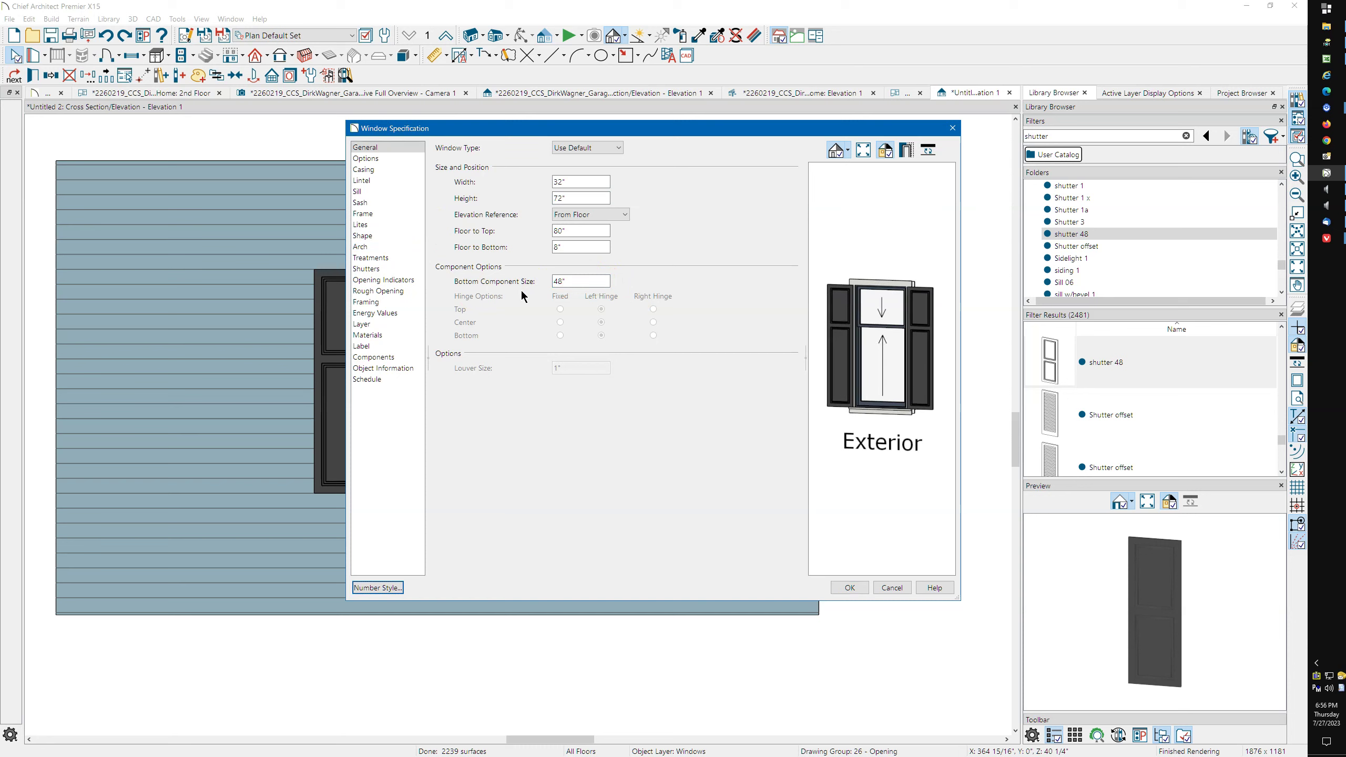
pyautogui.click(590, 381)
pyautogui.click(849, 588)
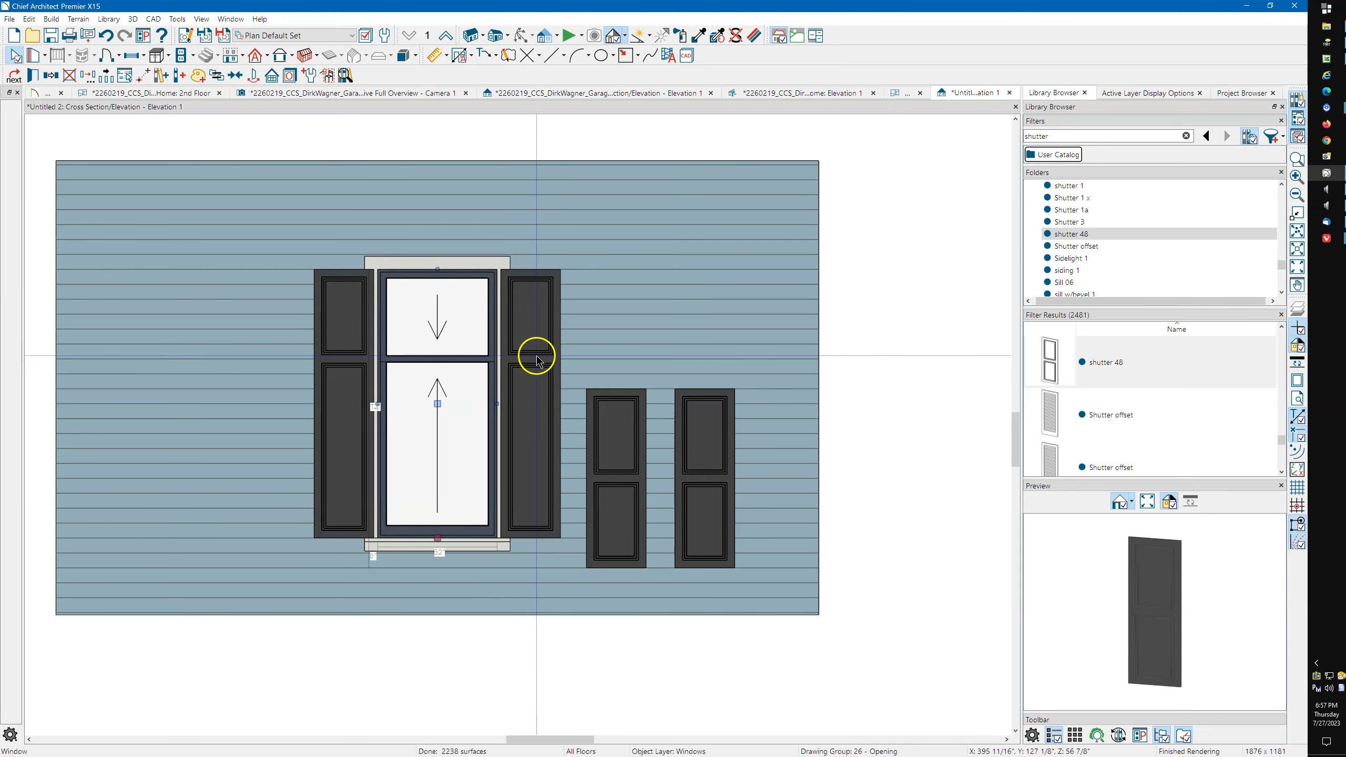
pyautogui.scroll(2, 518, 365)
pyautogui.scroll(2, 517, 365)
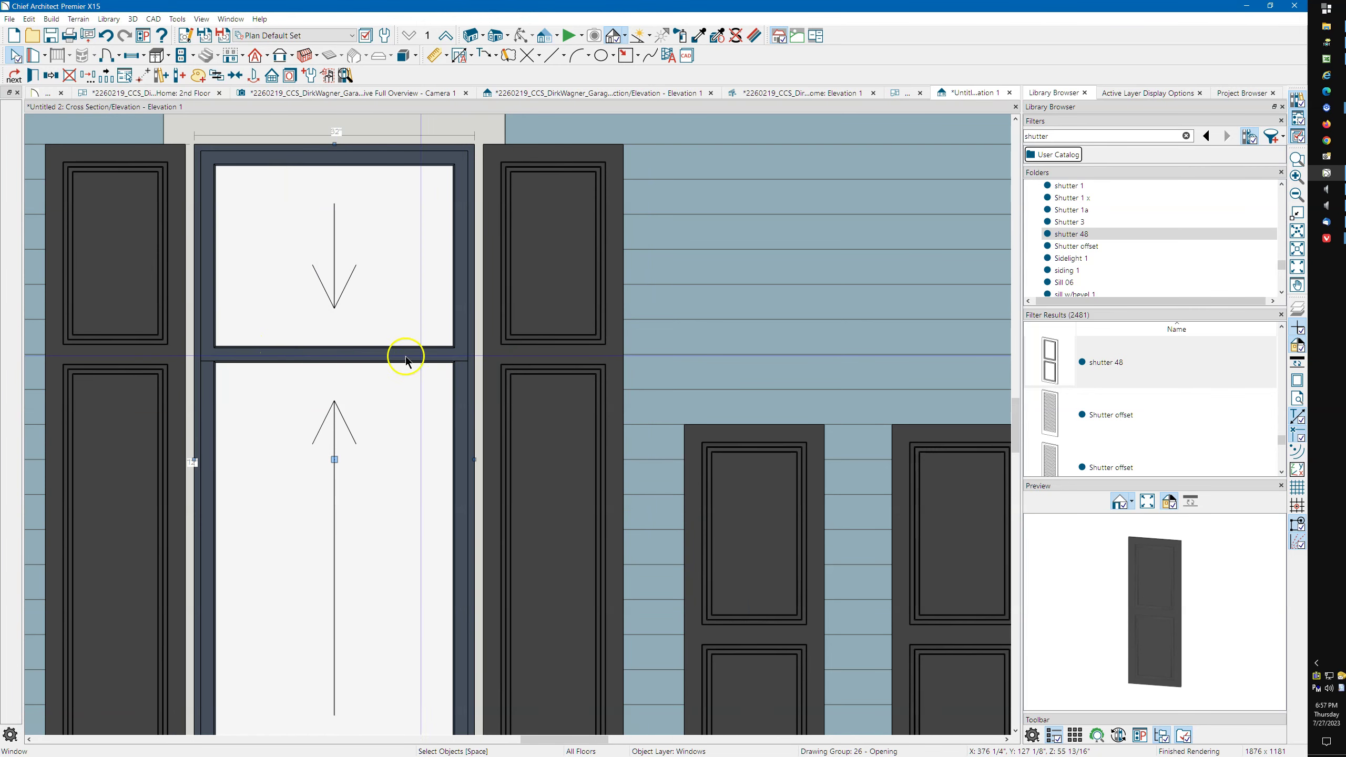
pyautogui.scroll(-2, 483, 354)
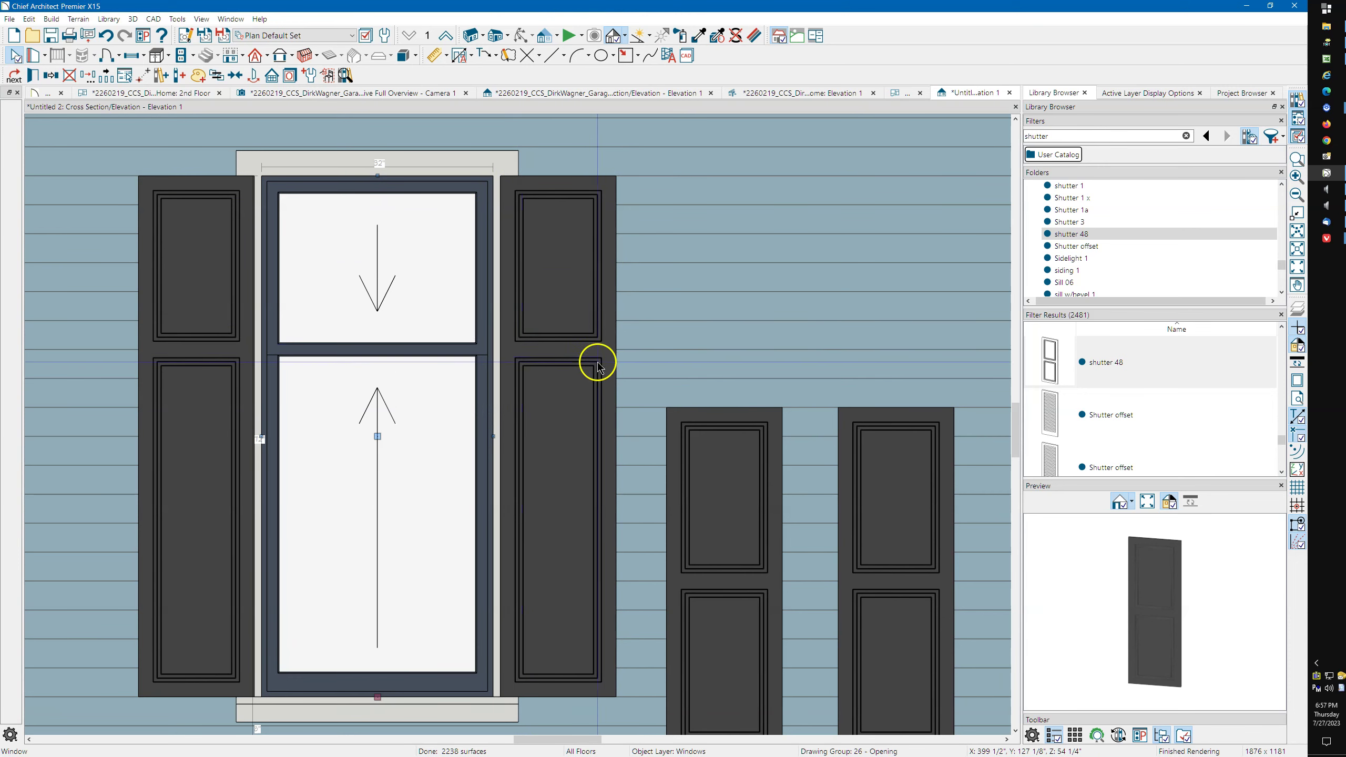
pyautogui.scroll(-1, 573, 260)
pyautogui.scroll(-1, 722, 370)
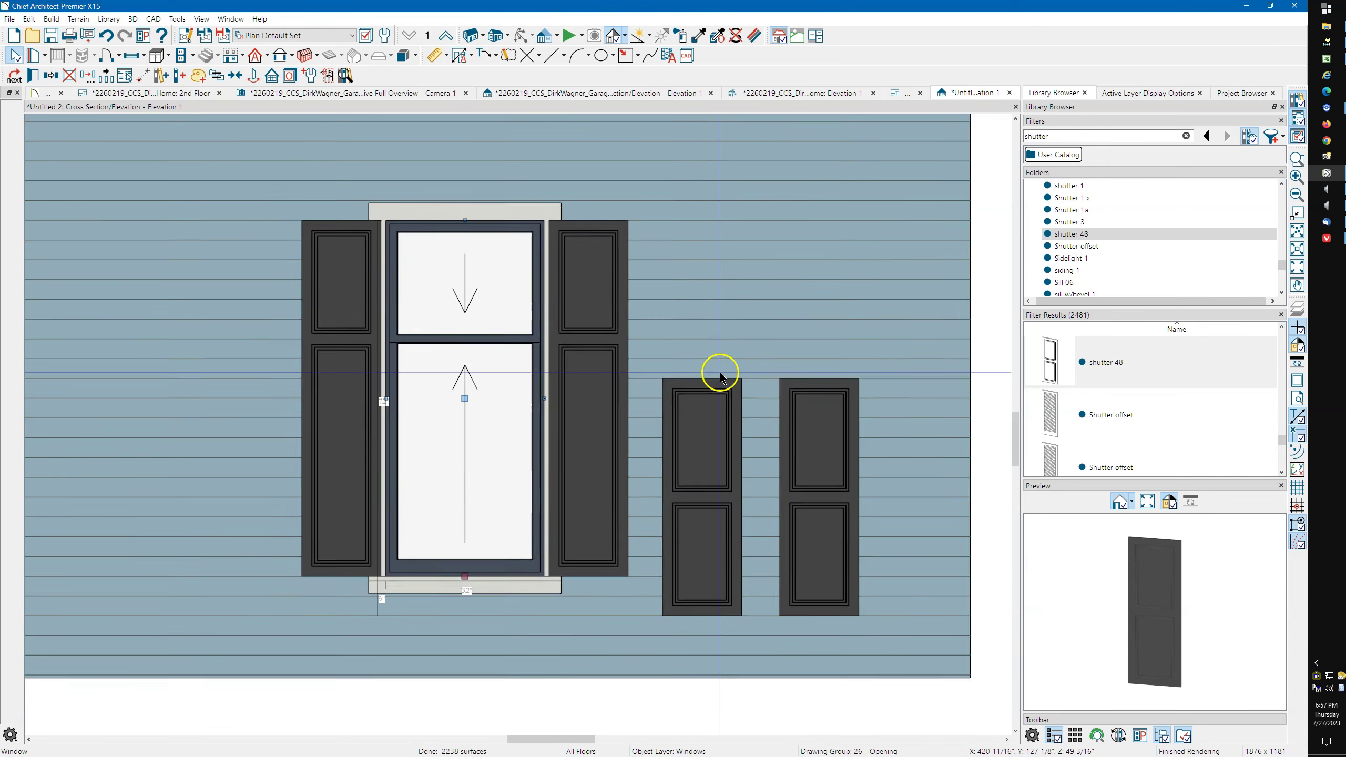
pyautogui.moveTo(414, 397); pyautogui.dragTo(223, 397)
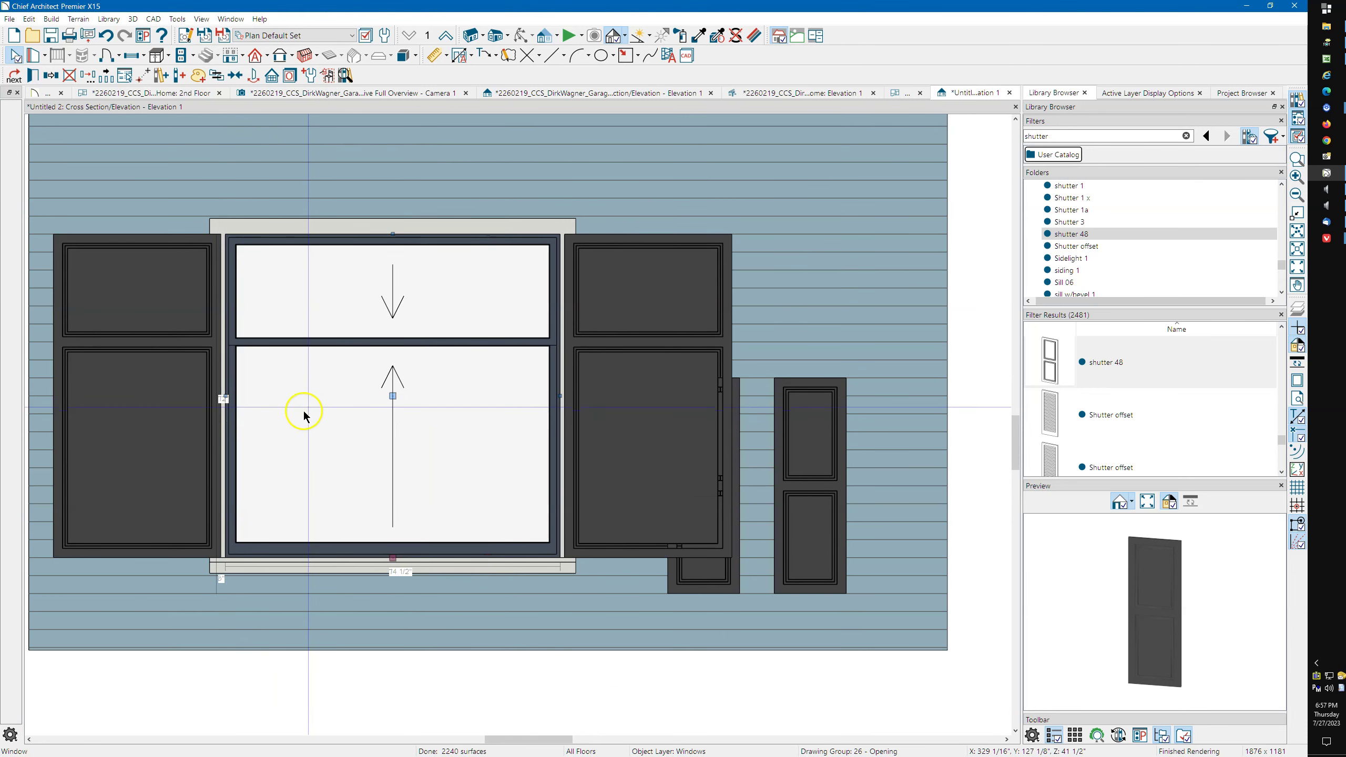
pyautogui.scroll(3, 712, 326)
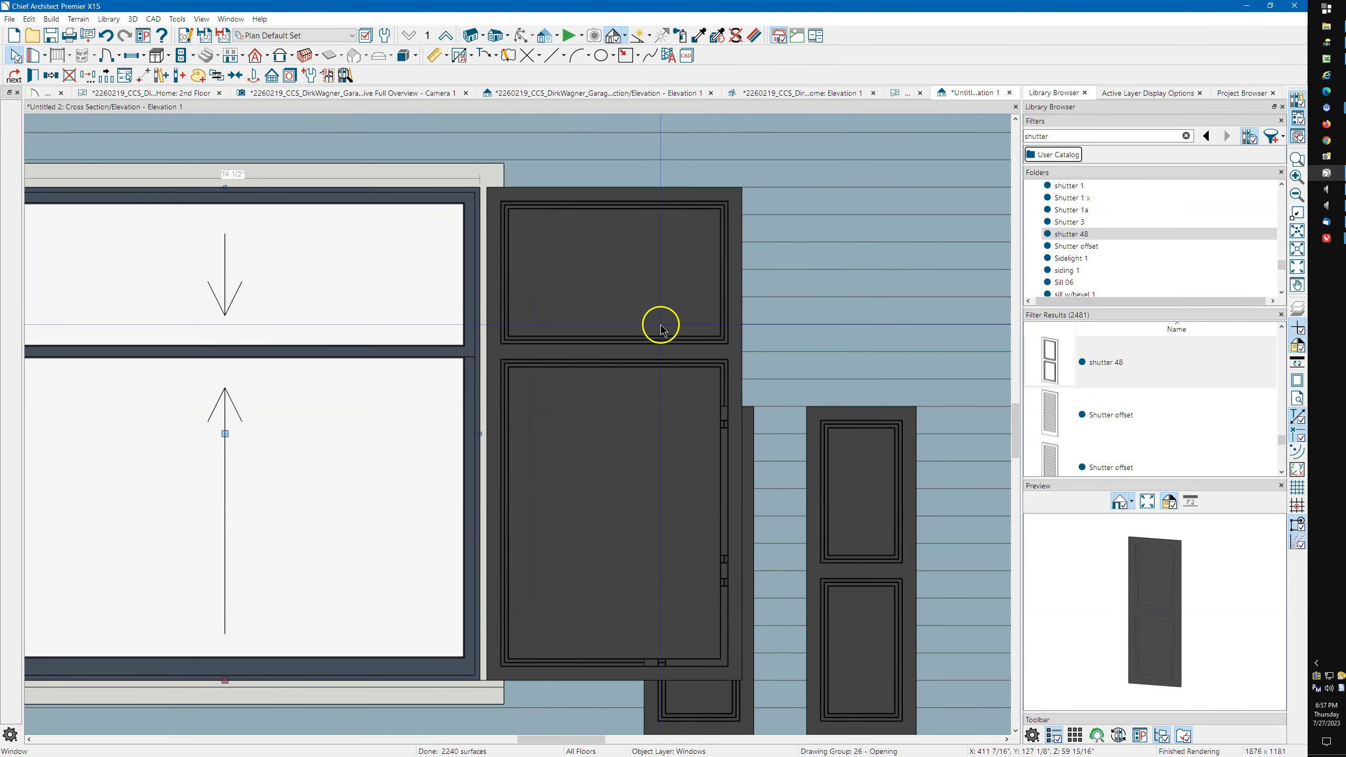
pyautogui.scroll(2, 661, 323)
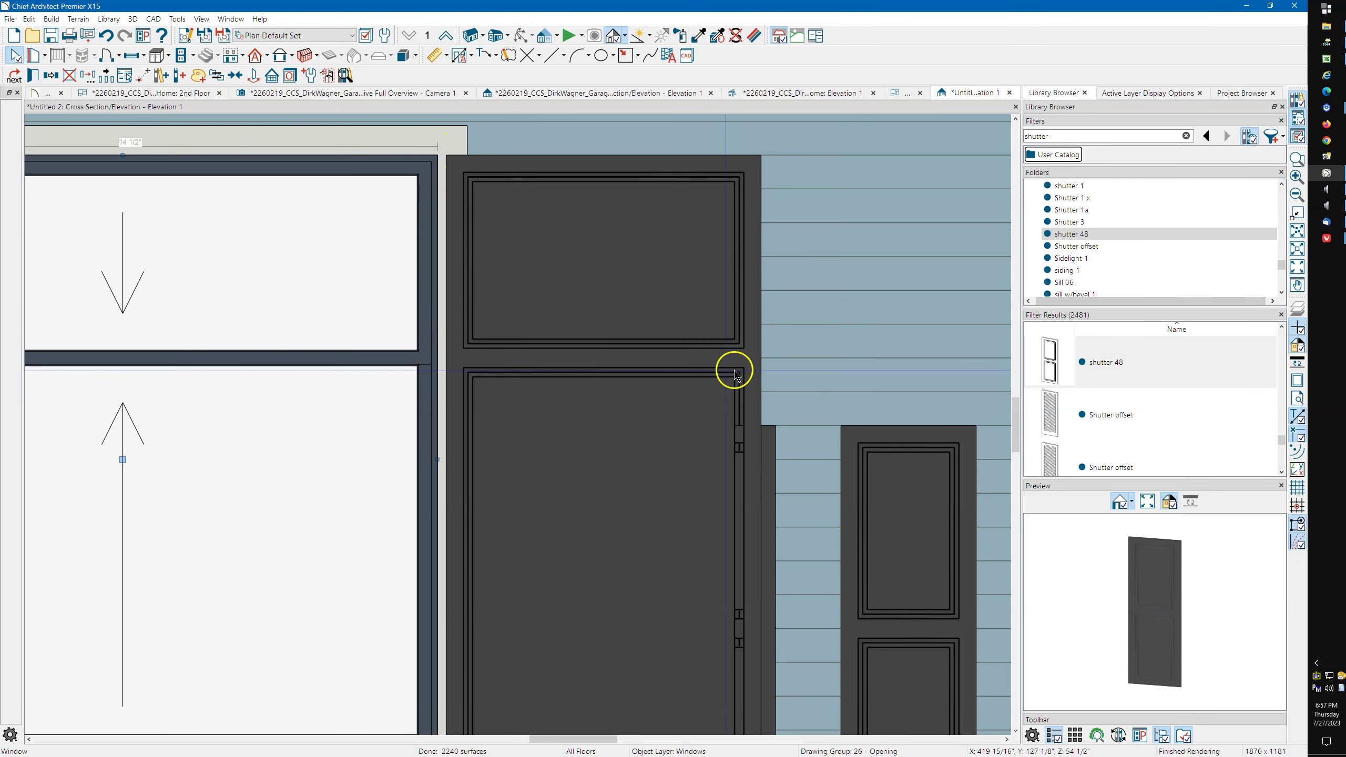
pyautogui.scroll(-5, 694, 287)
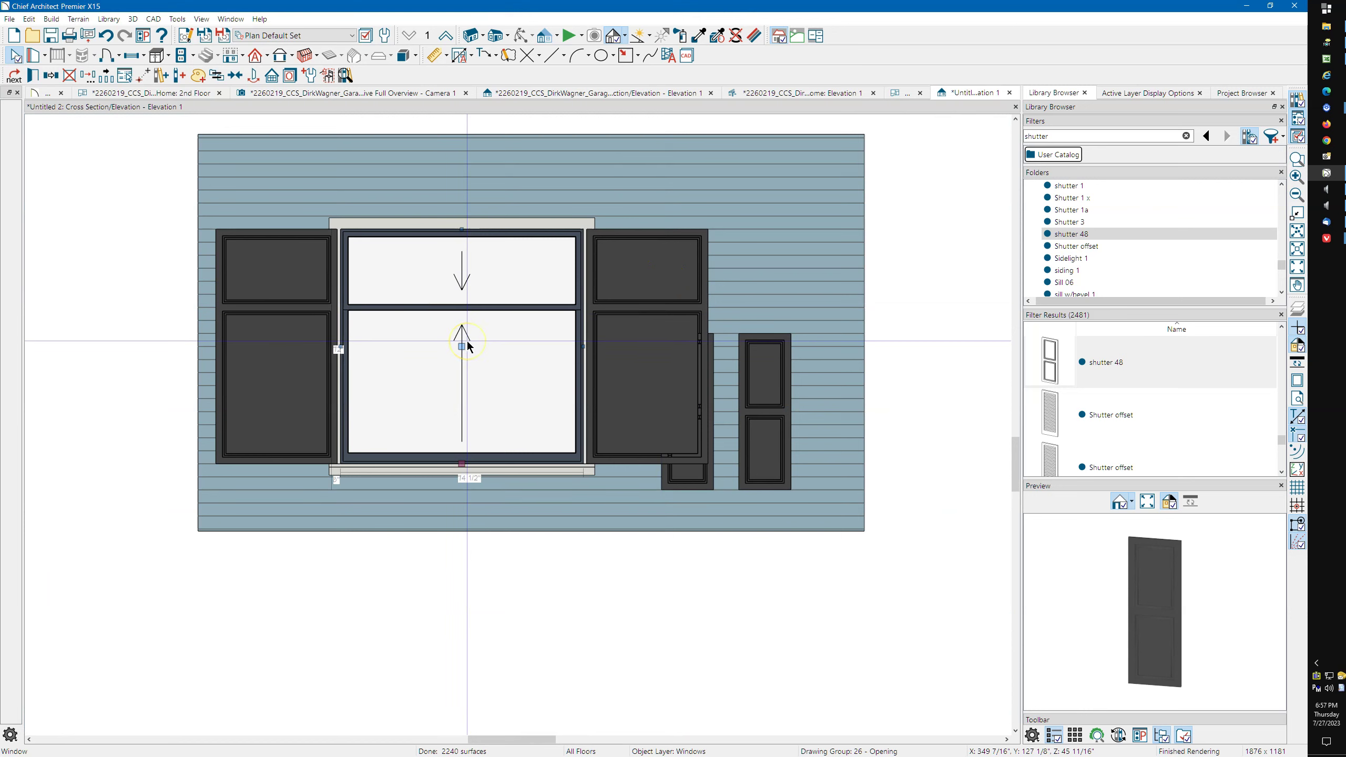
pyautogui.hotkey('ctrl', 'z')
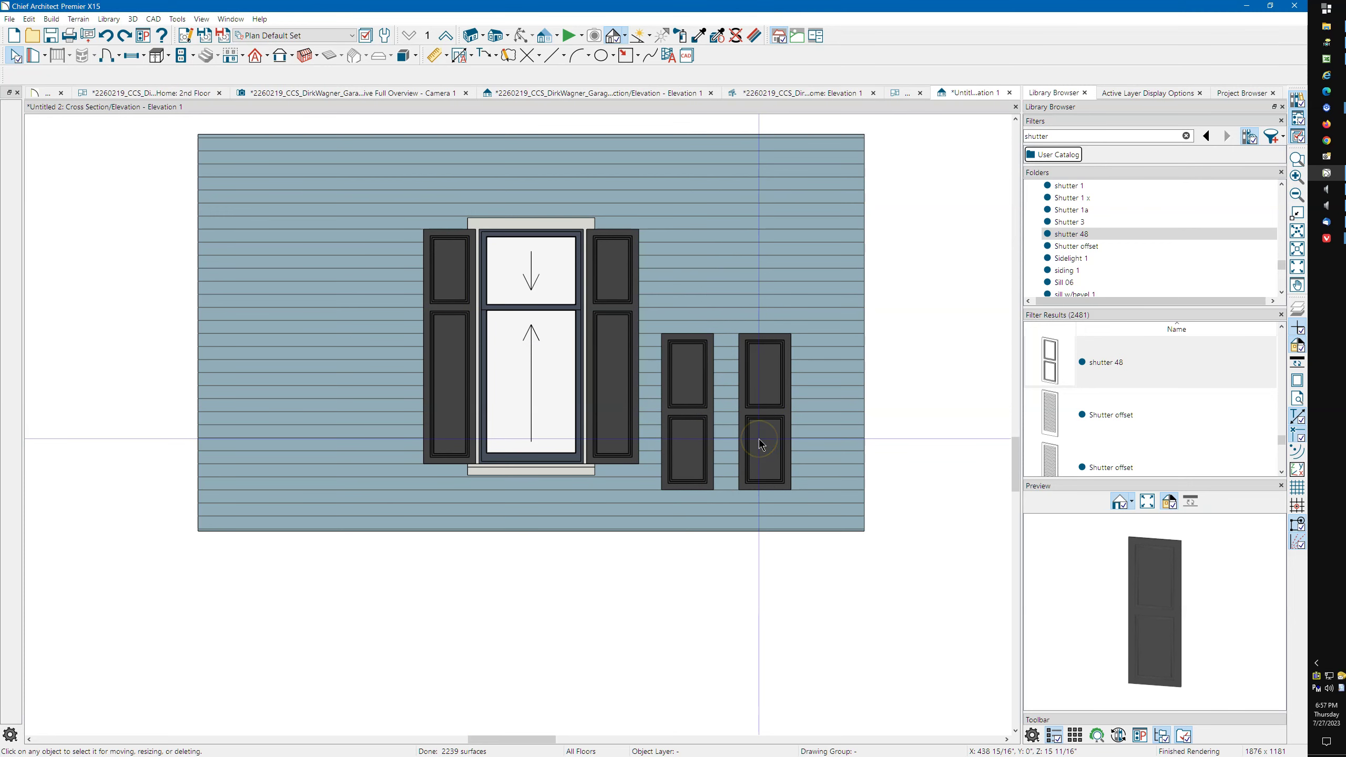
pyautogui.scroll(4, 772, 400)
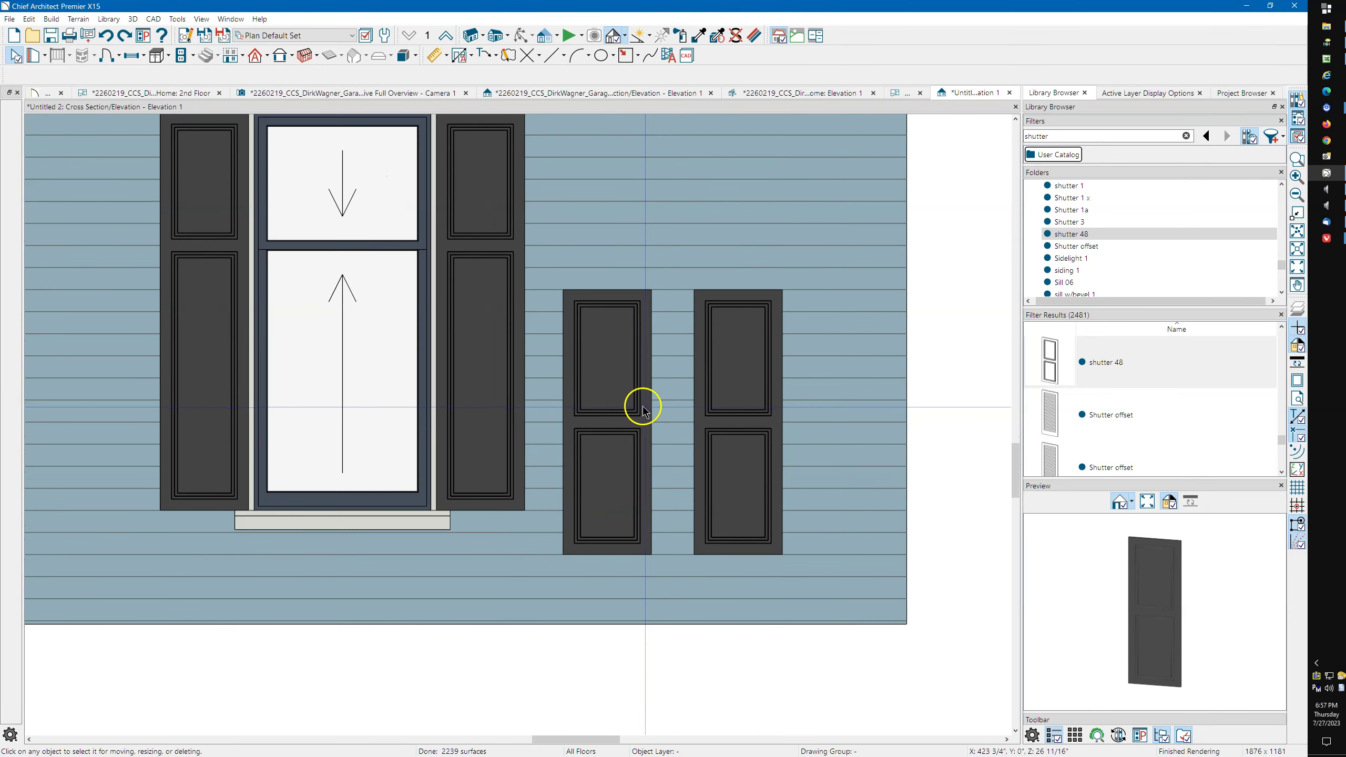
# Step: Try different height stretch plane values on the left standalone shutter
pyautogui.click(636, 408)
pyautogui.doubleClick(634, 410)
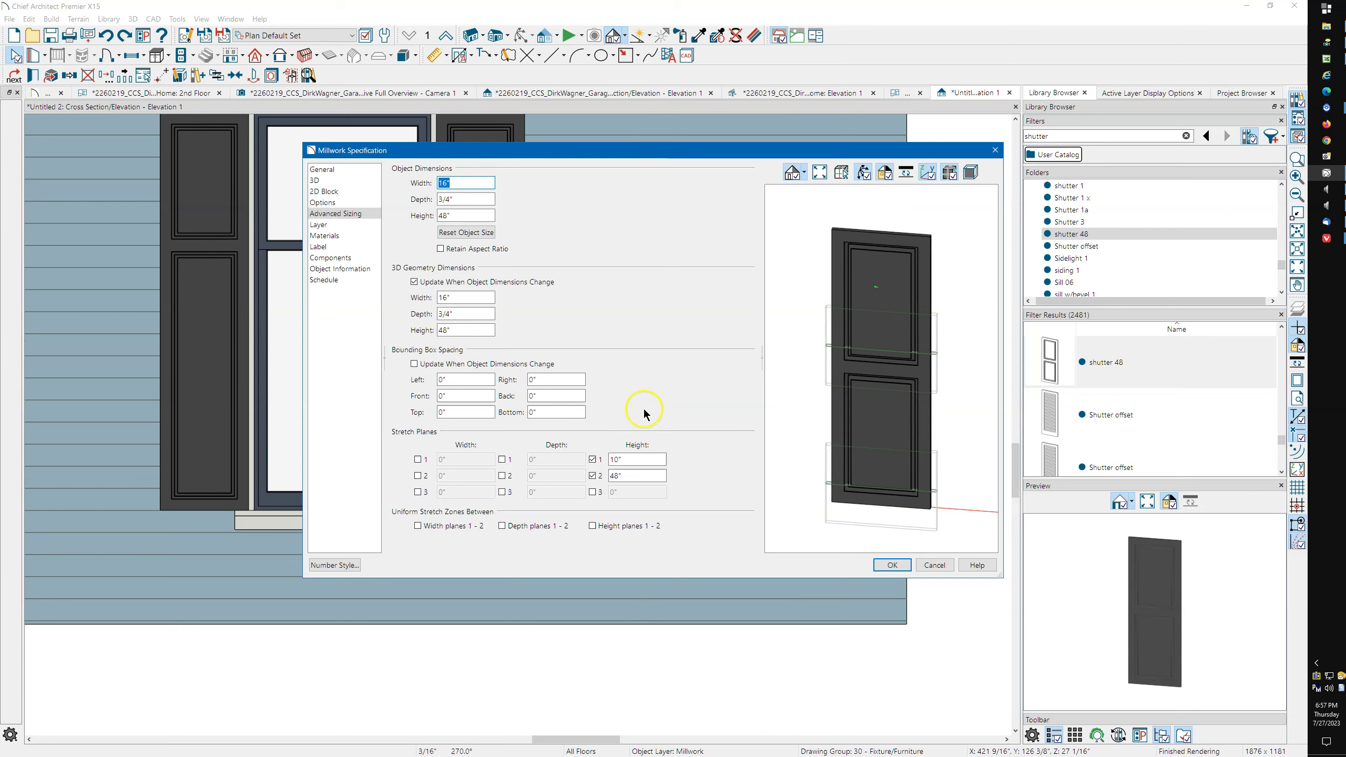
pyautogui.click(612, 476)
pyautogui.press('BackSpace')
pyautogui.write('4')
pyautogui.click(635, 460)
pyautogui.doubleClick(598, 460)
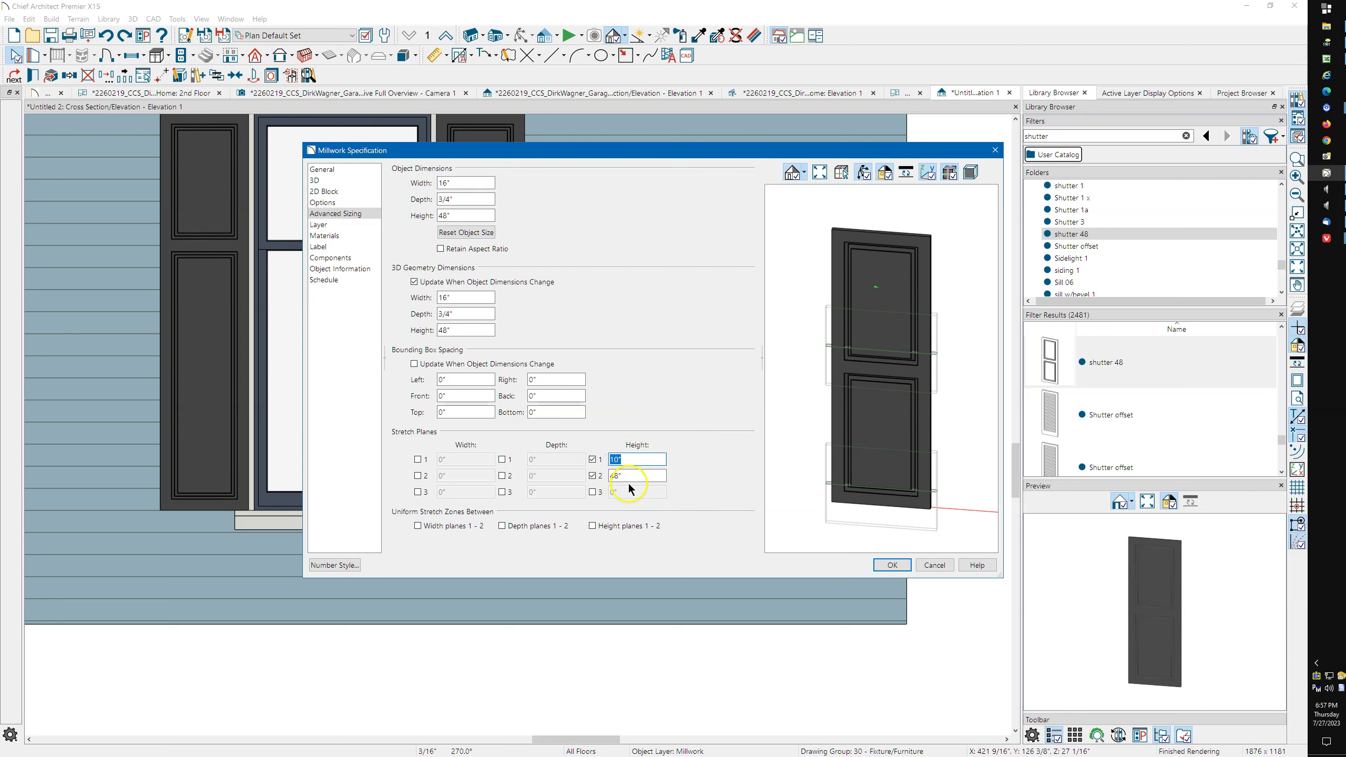
pyautogui.doubleClick(598, 476)
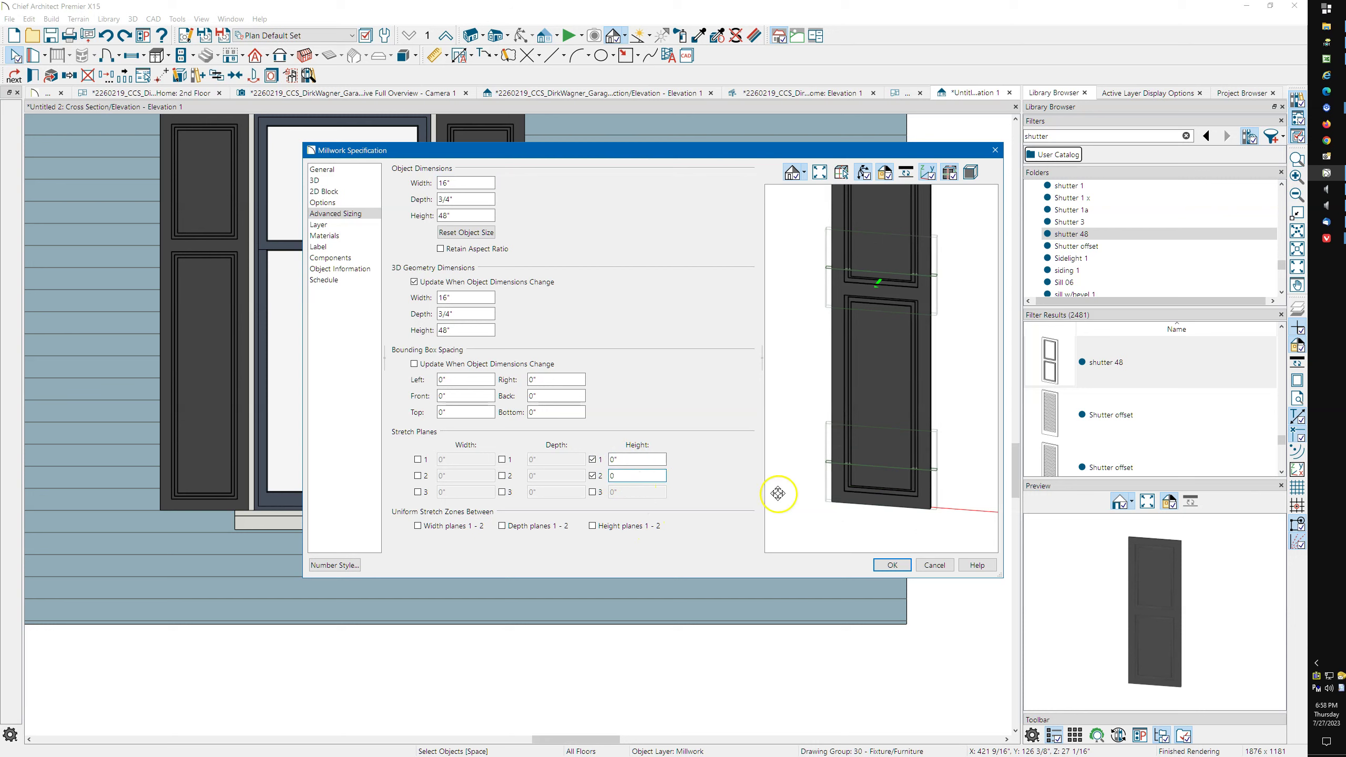
pyautogui.scroll(-2, 819, 450)
pyautogui.scroll(-1, 819, 450)
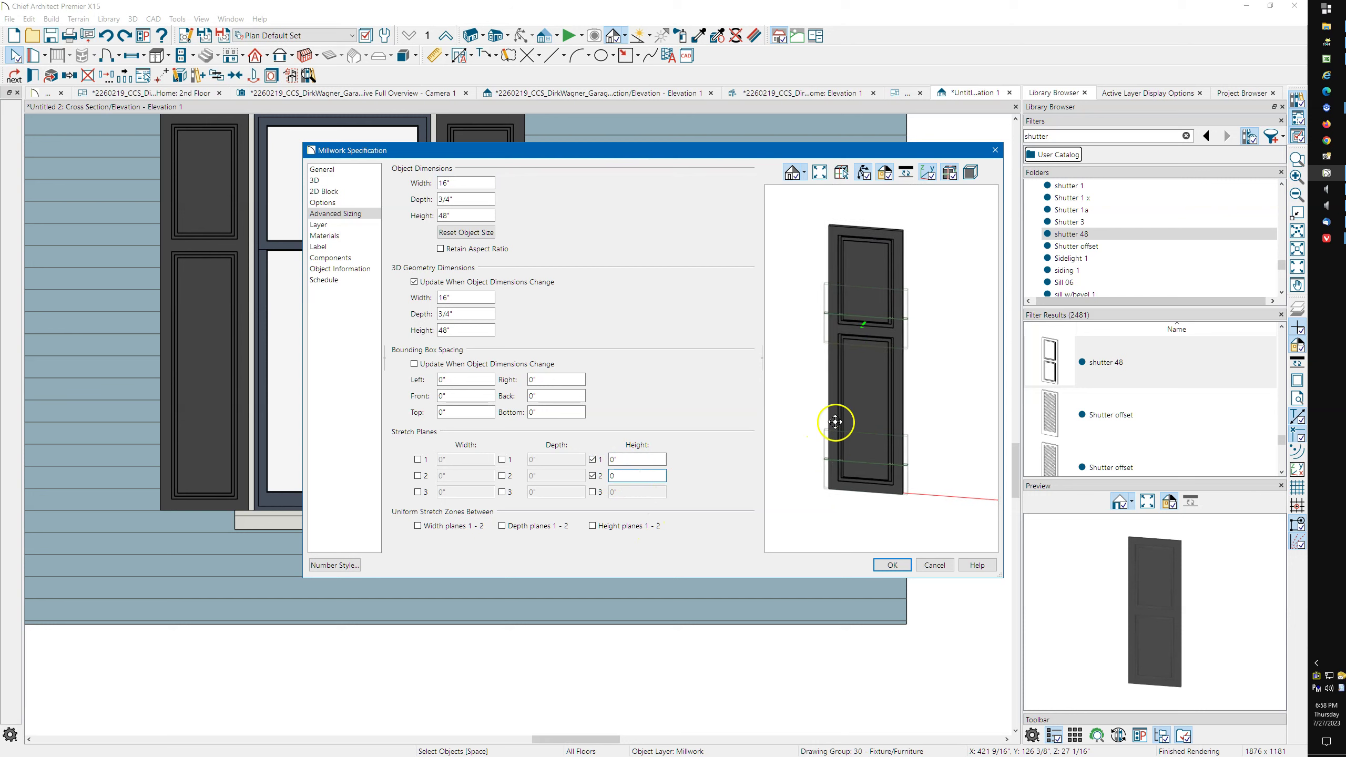
pyautogui.moveTo(804, 404)
pyautogui.mouseDown()
pyautogui.moveTo(804, 433)
pyautogui.moveTo(801, 392)
pyautogui.mouseUp()
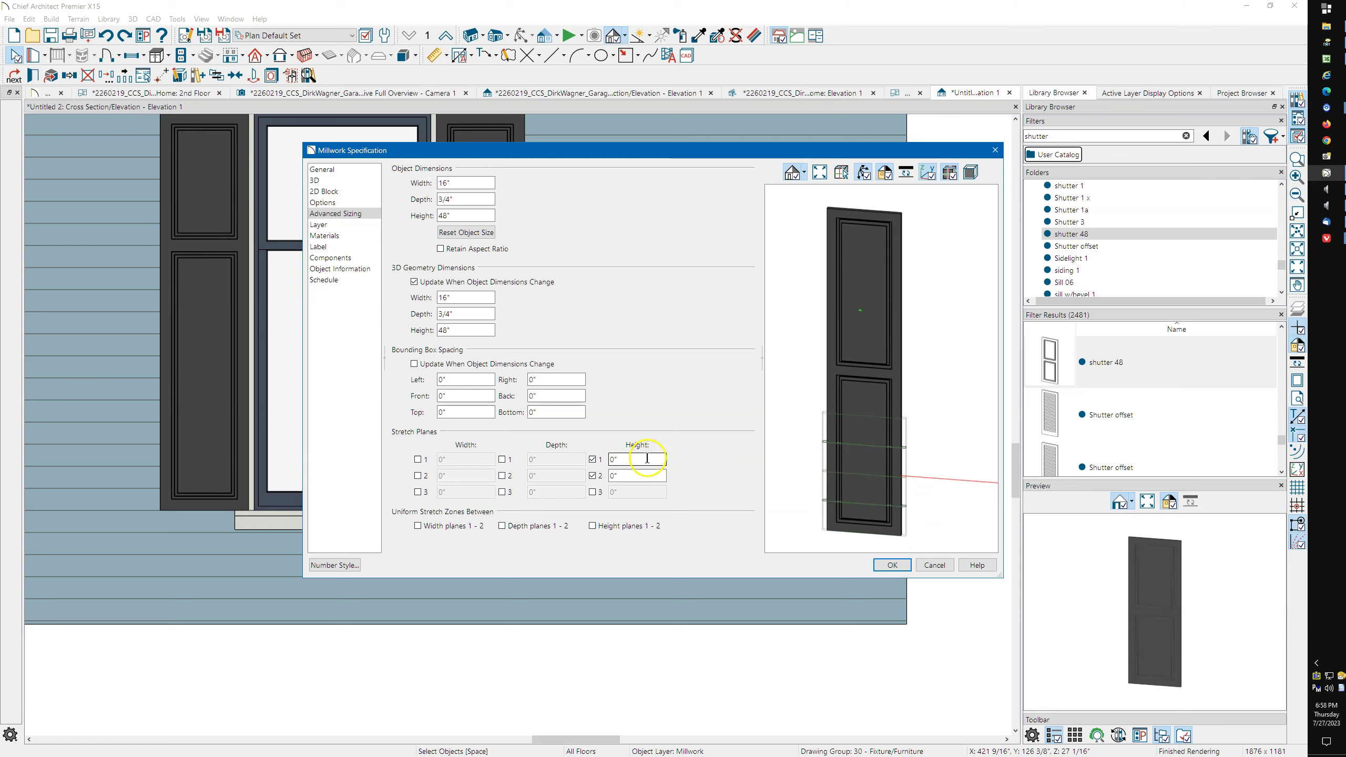
# Step: Delete the left standalone shutter and select the remaining one
pyautogui.click(995, 150)
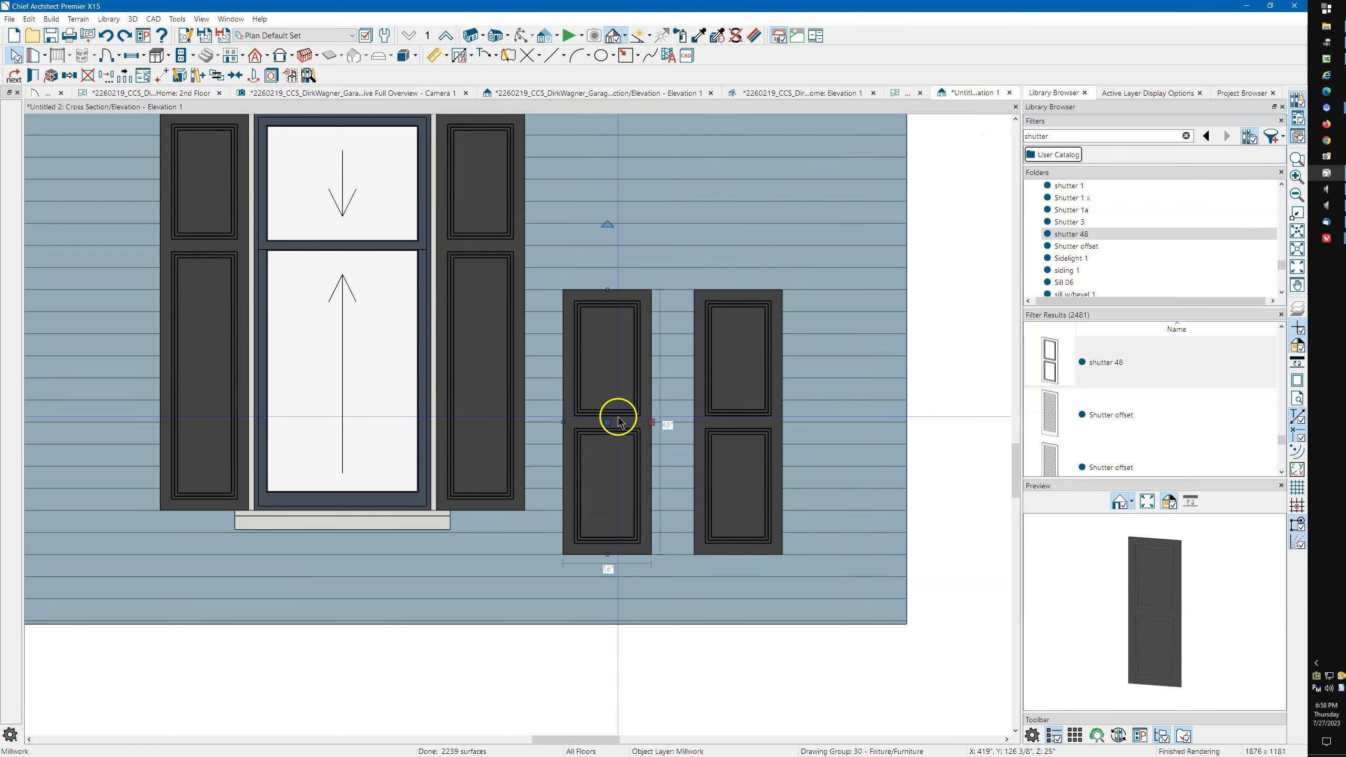
pyautogui.press('Delete')
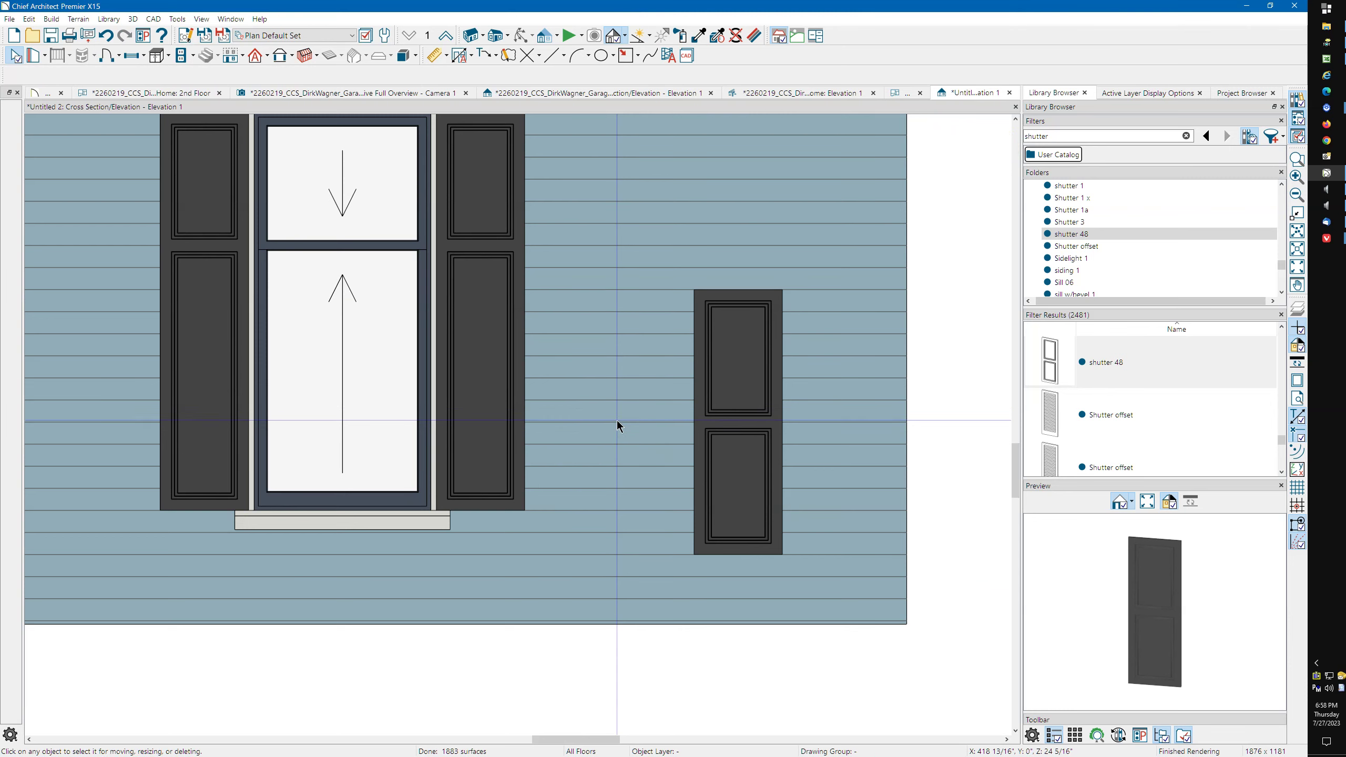
pyautogui.click(727, 470)
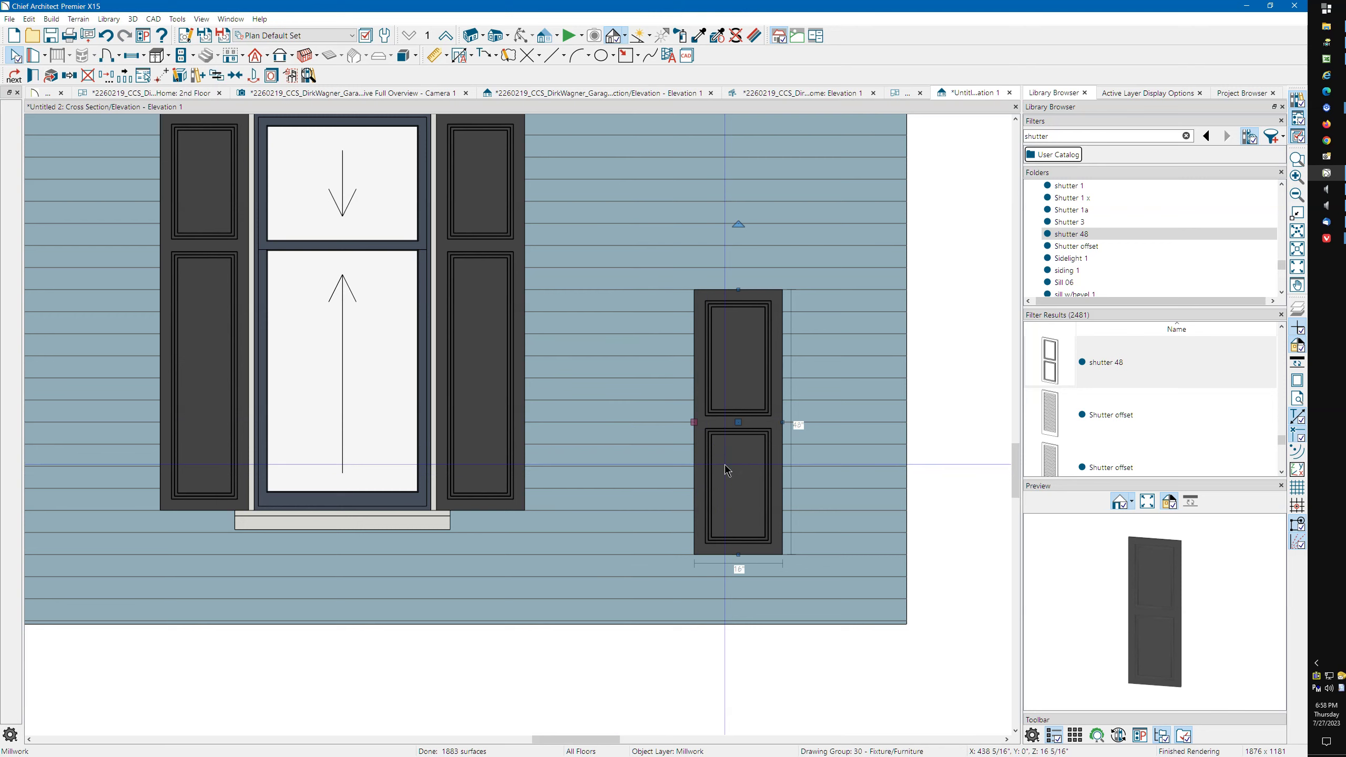
pyautogui.doubleClick(726, 467)
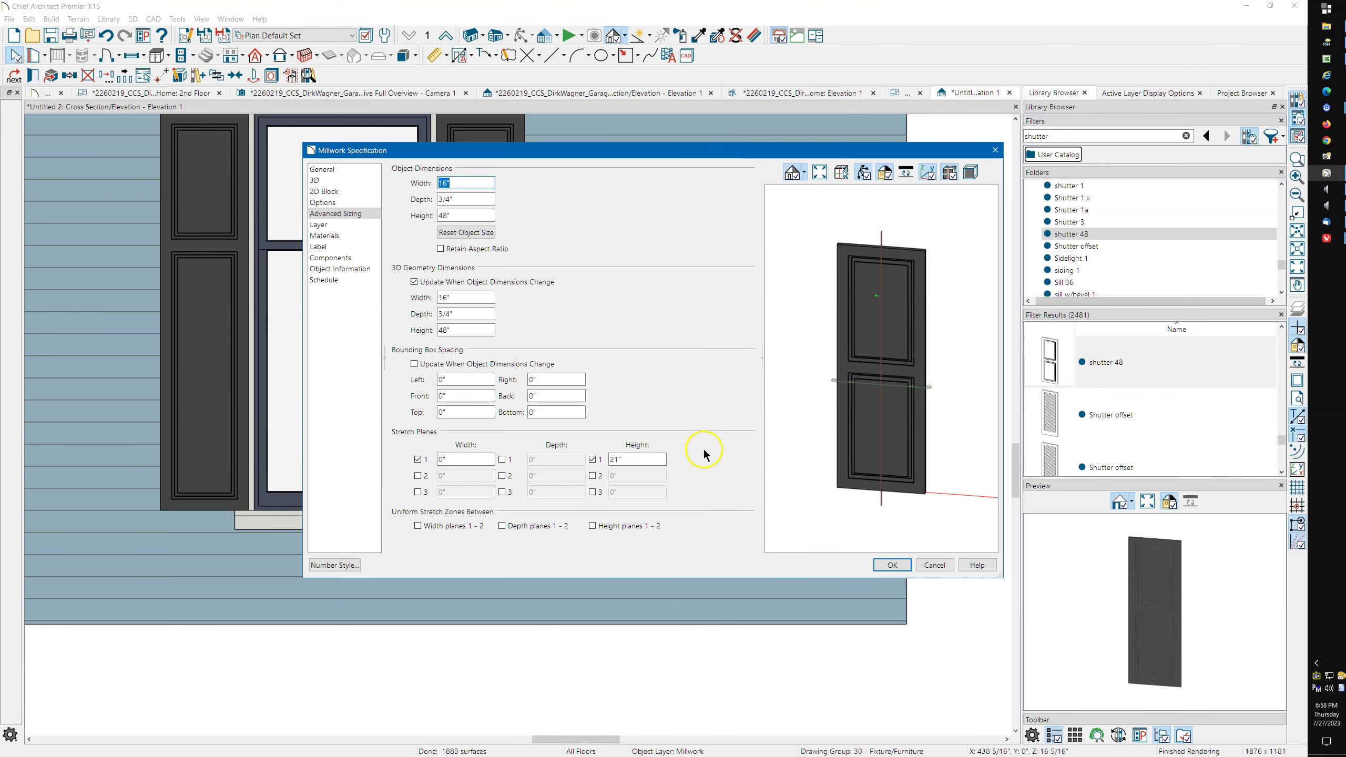
pyautogui.click(593, 460)
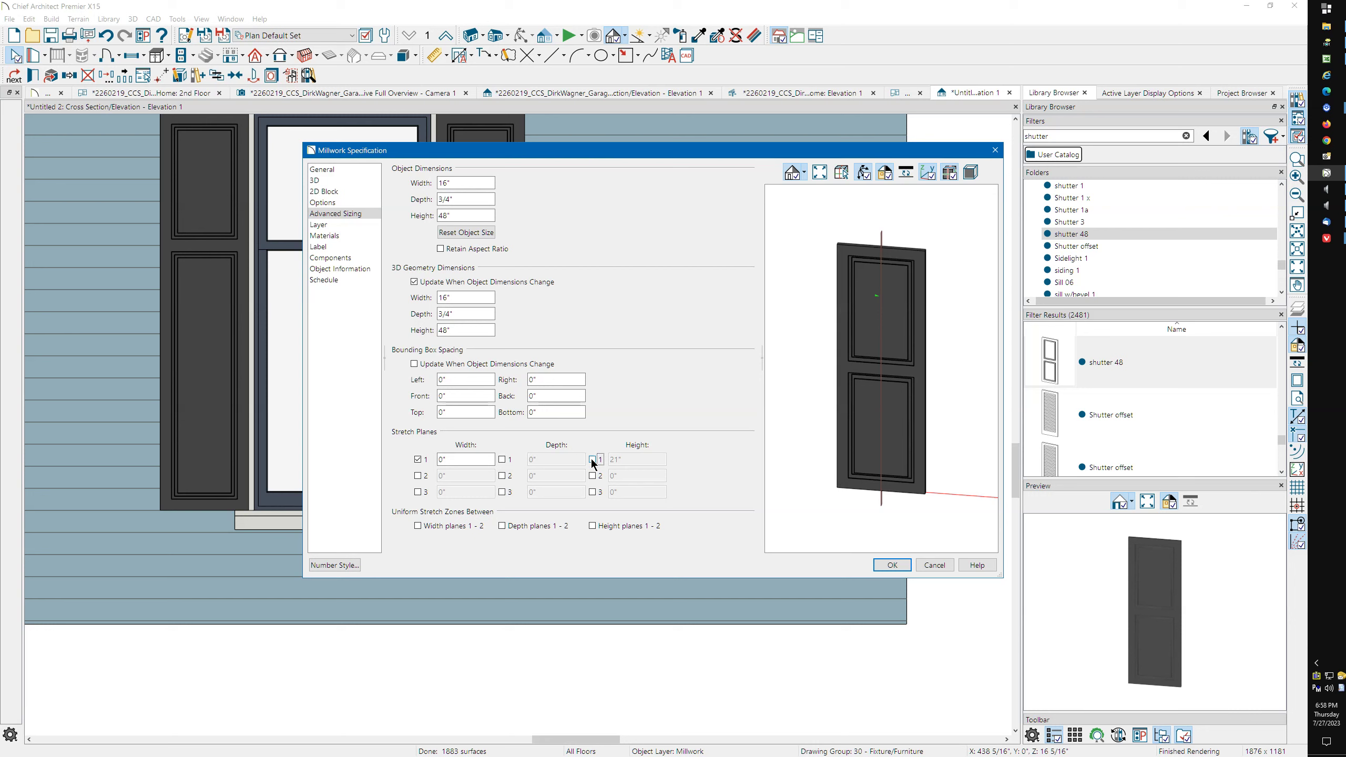
pyautogui.click(427, 462)
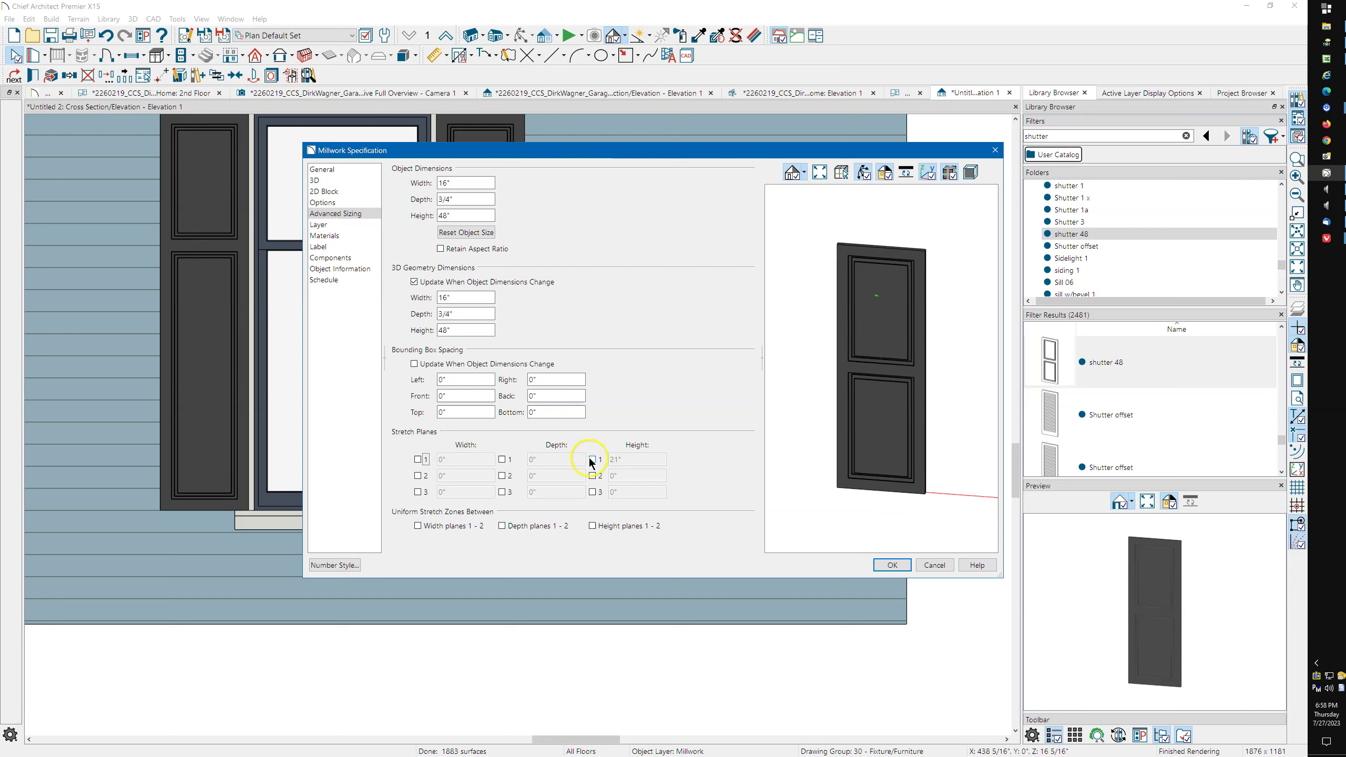
pyautogui.click(937, 565)
pyautogui.click(676, 454)
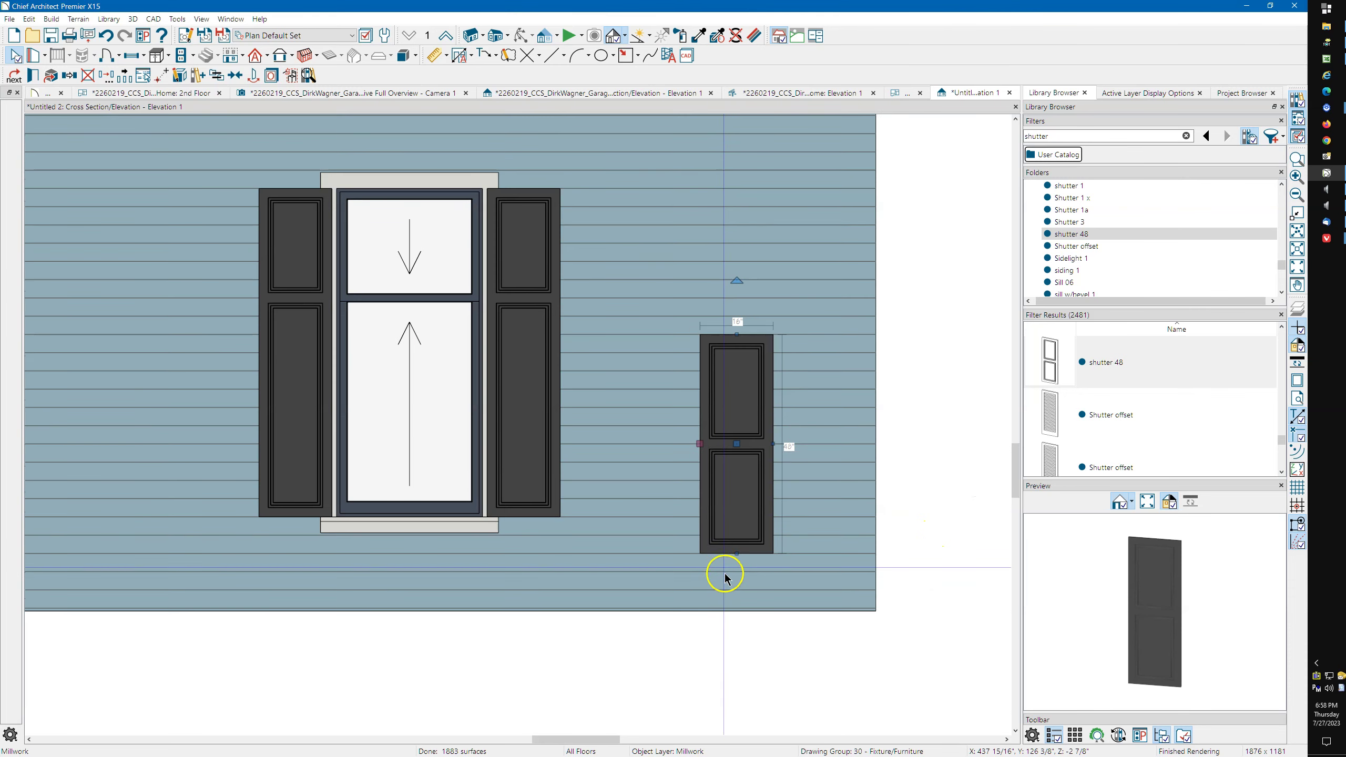
pyautogui.scroll(-1, 724, 578)
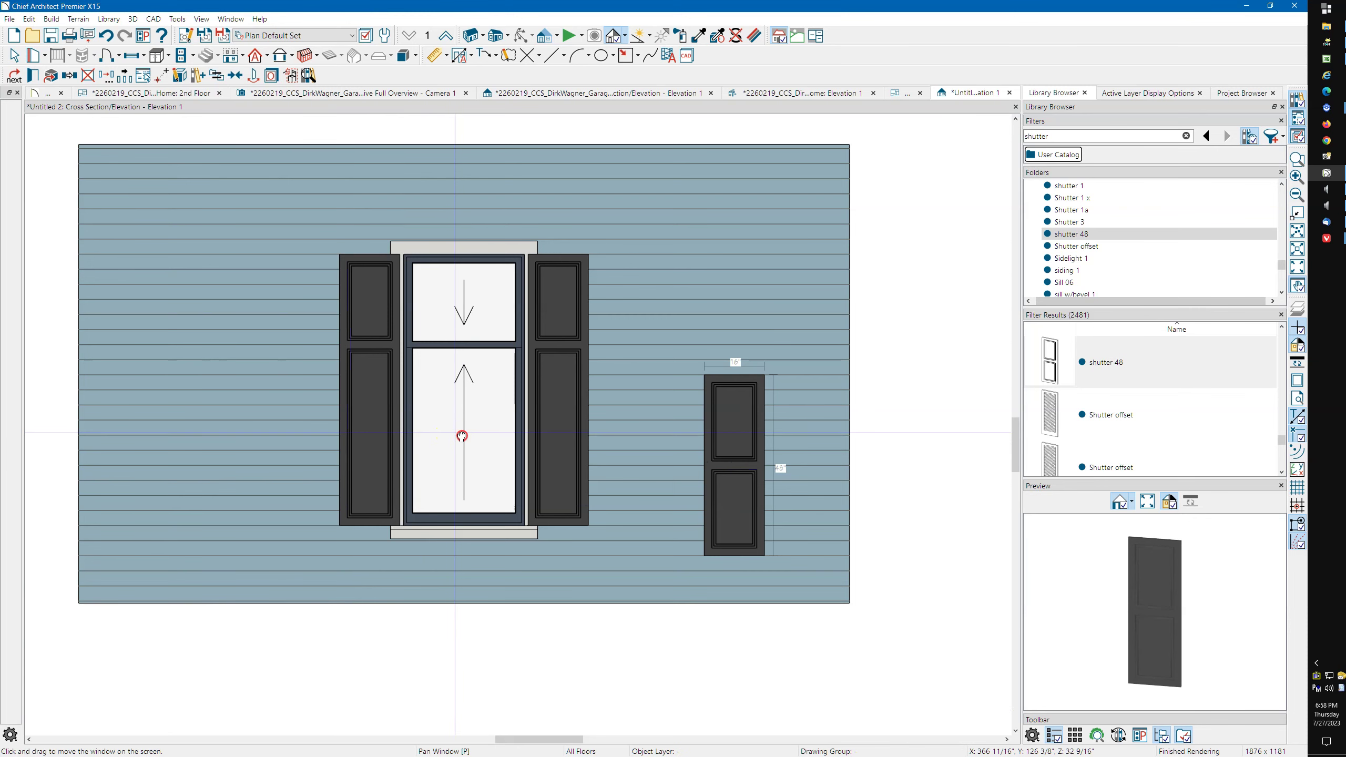
pyautogui.moveTo(460, 439); pyautogui.dragTo(510, 461, button='middle')
pyautogui.scroll(3, 610, 466)
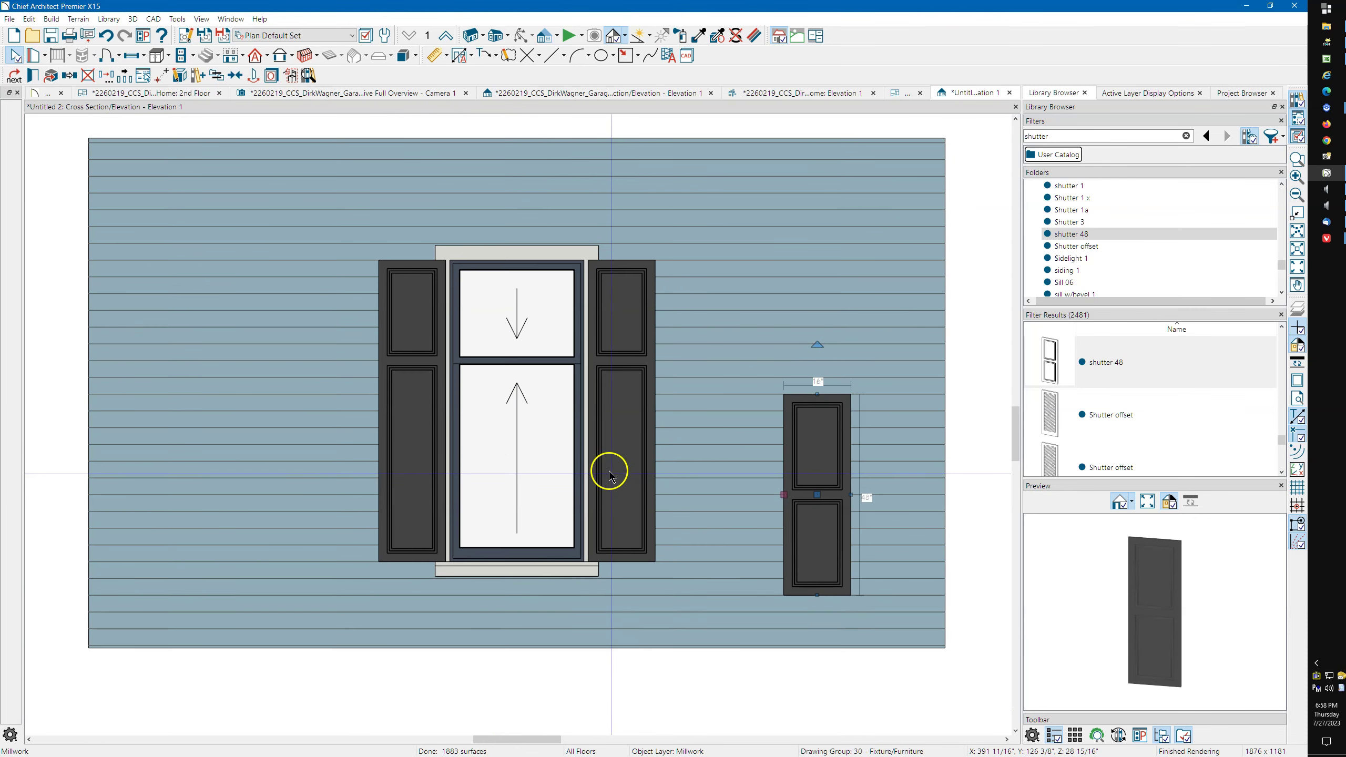